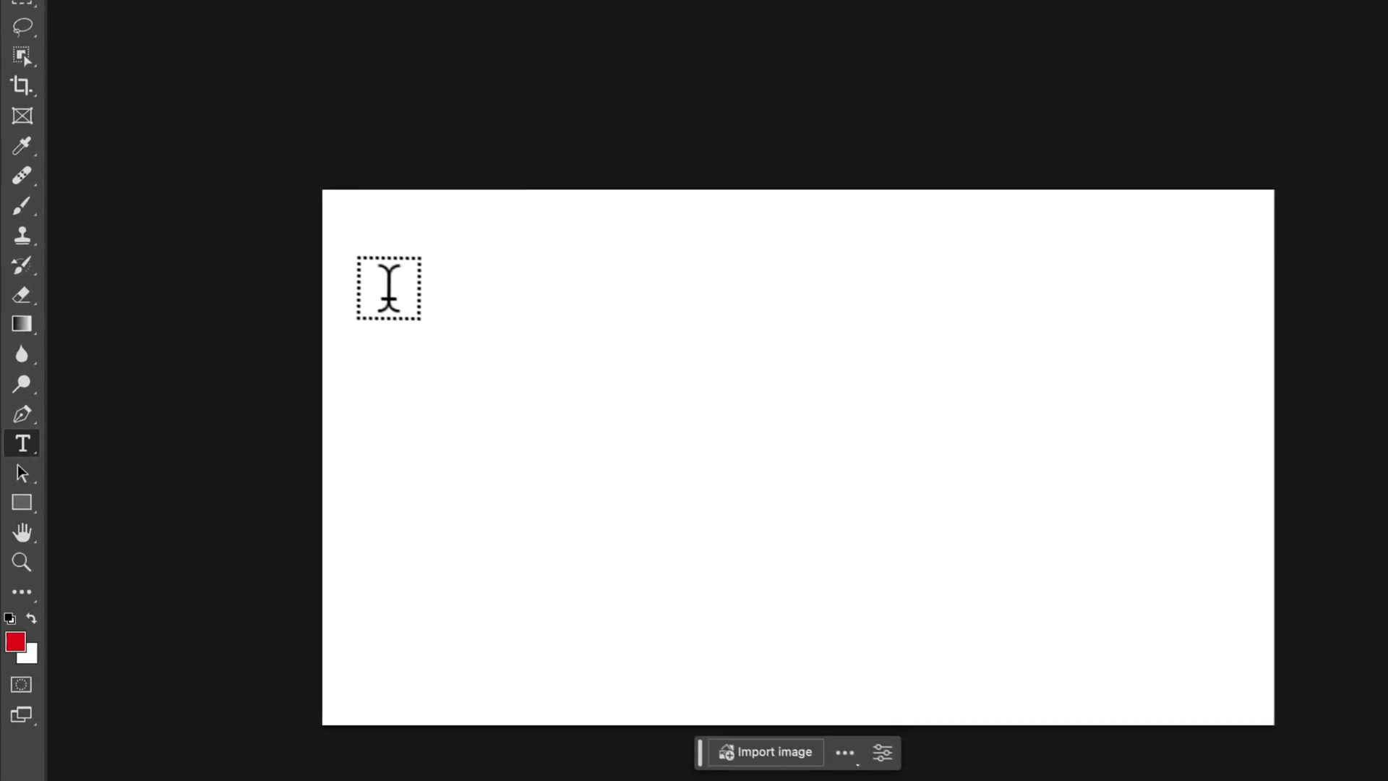
Step: Create a type layer reading 'Hello' on the blank Untitled-1 canvas and commit it
click(654, 460)
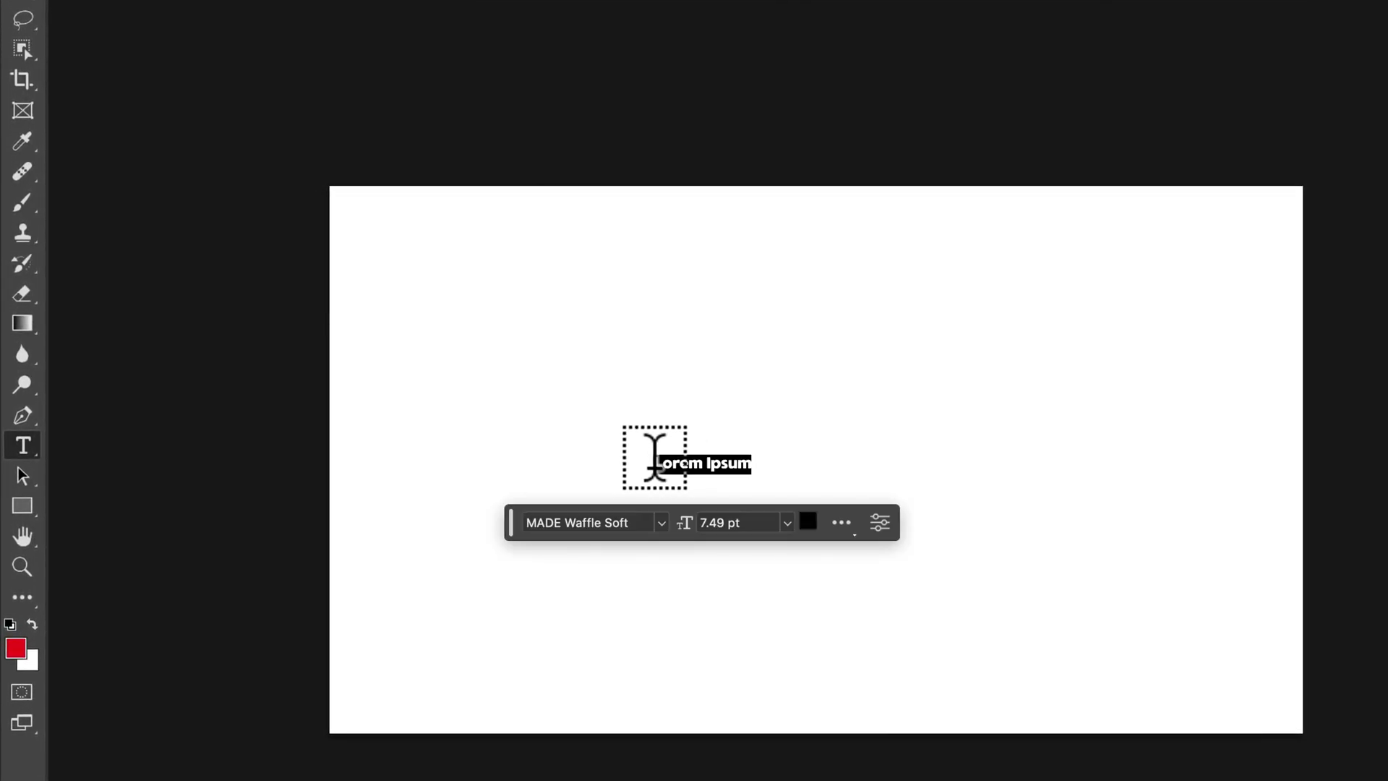
text(Hell)
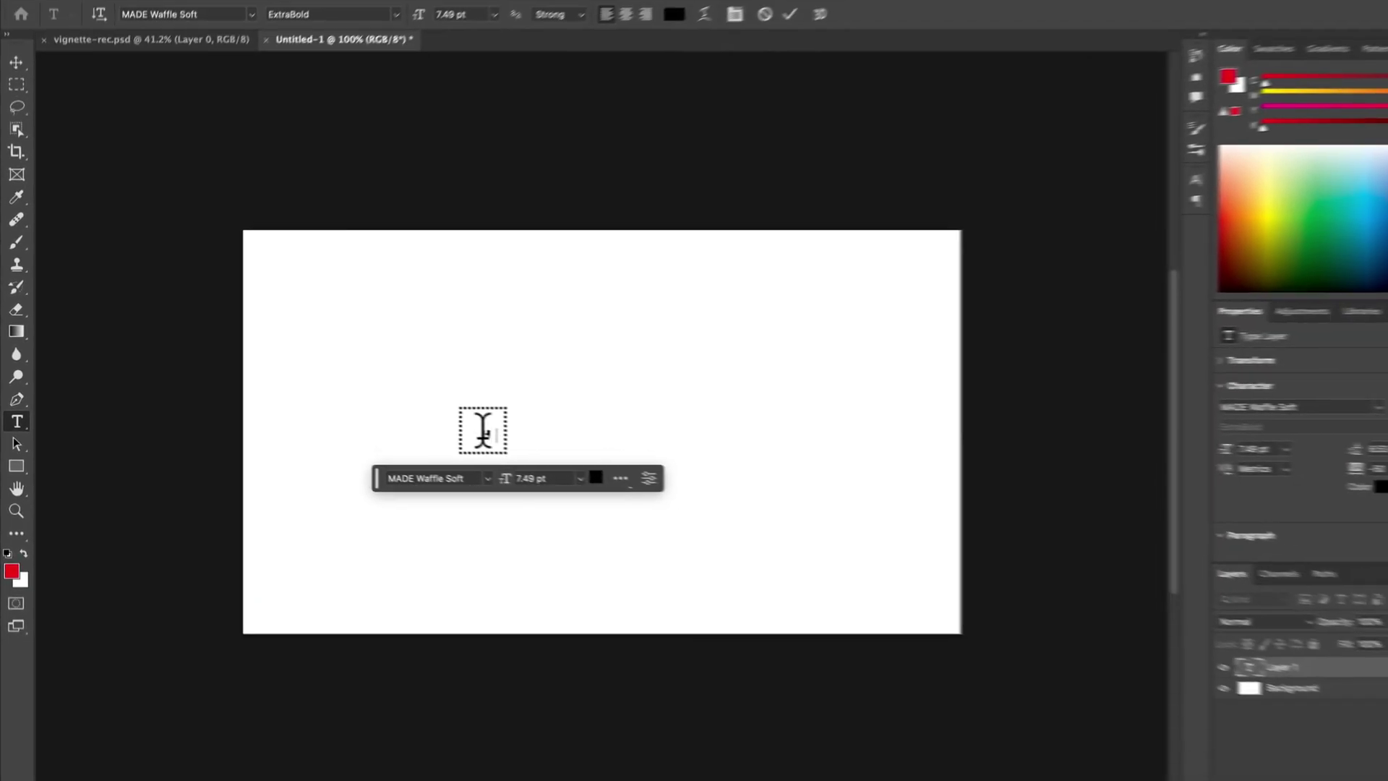
text(o)
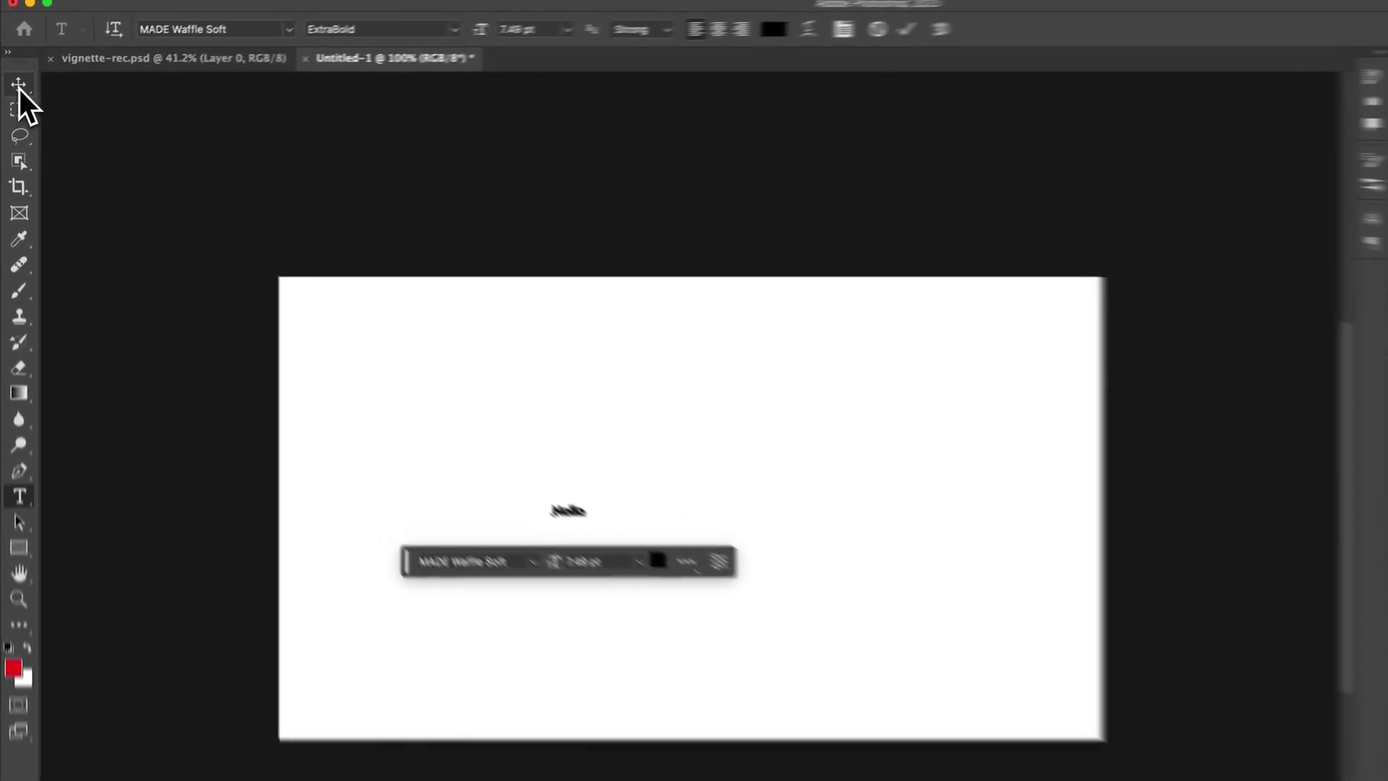
click(15, 92)
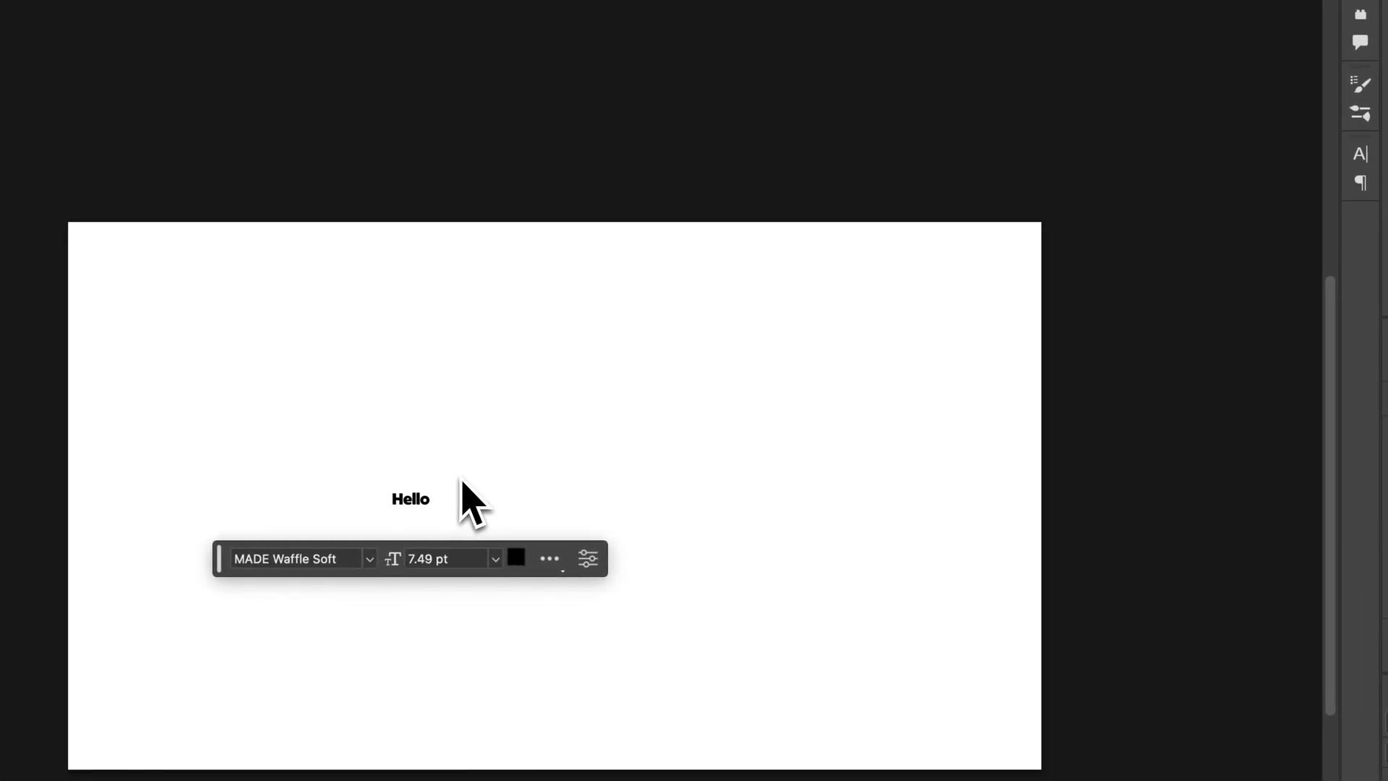
Step: Enlarge Hello from 7.49 pt to about 103 pt and move it to the canvas centre
key(super+t)
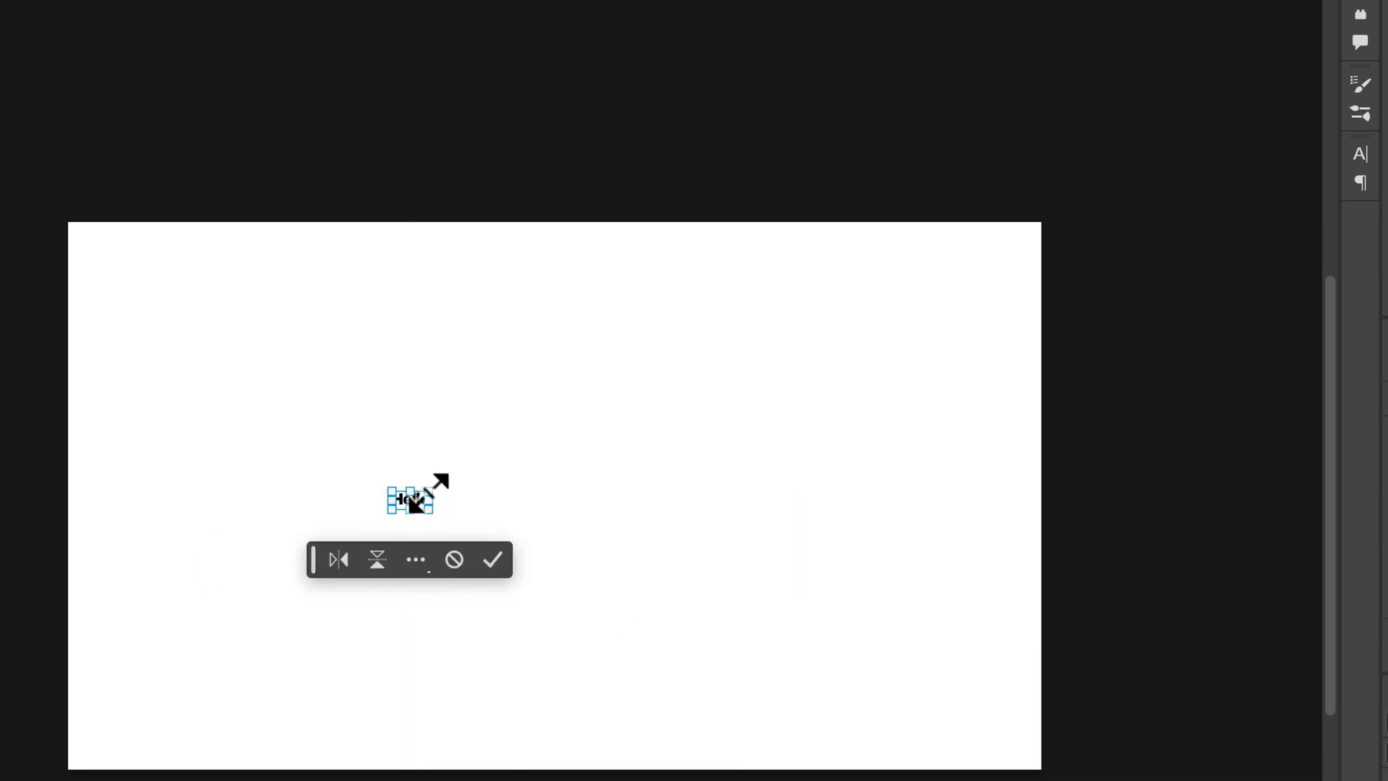
drag(432, 490, 804, 233)
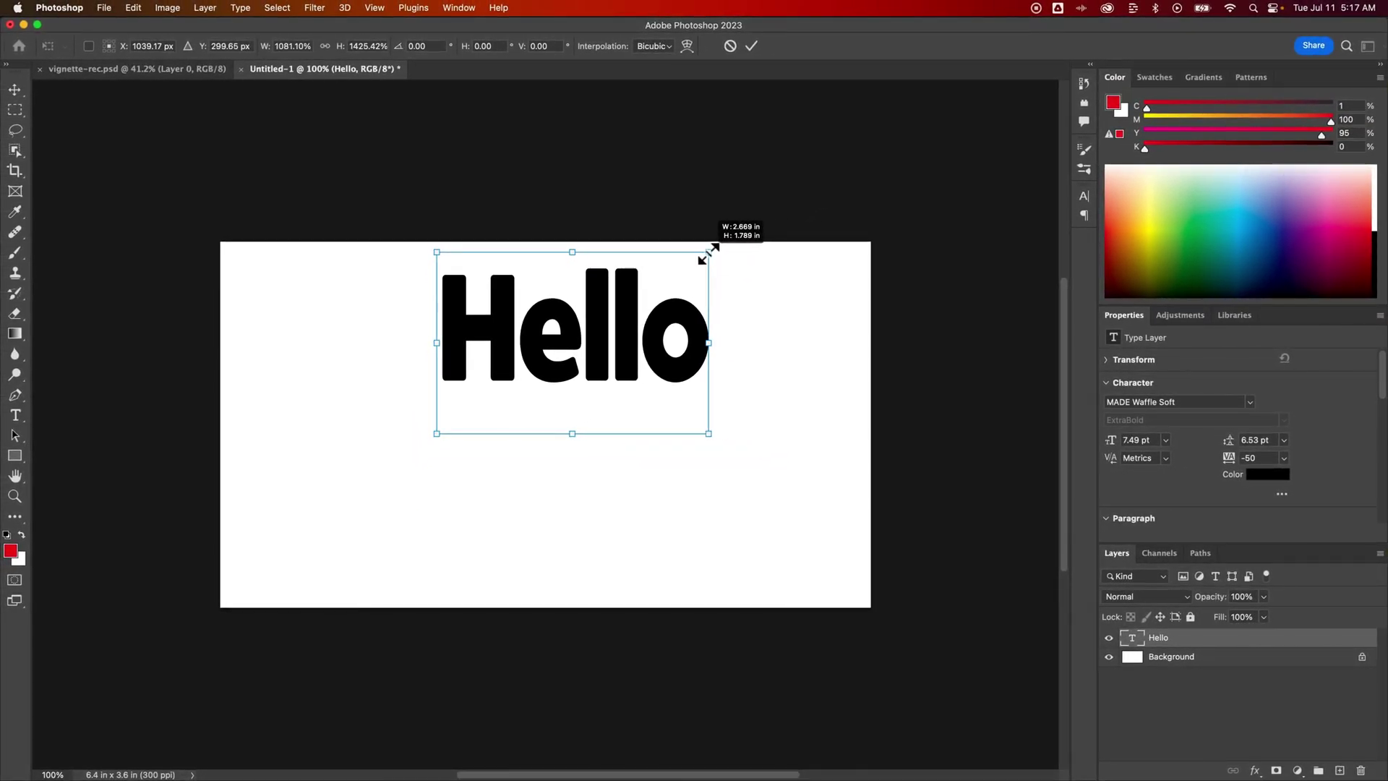
drag(708, 253, 781, 259)
drag(696, 315, 571, 396)
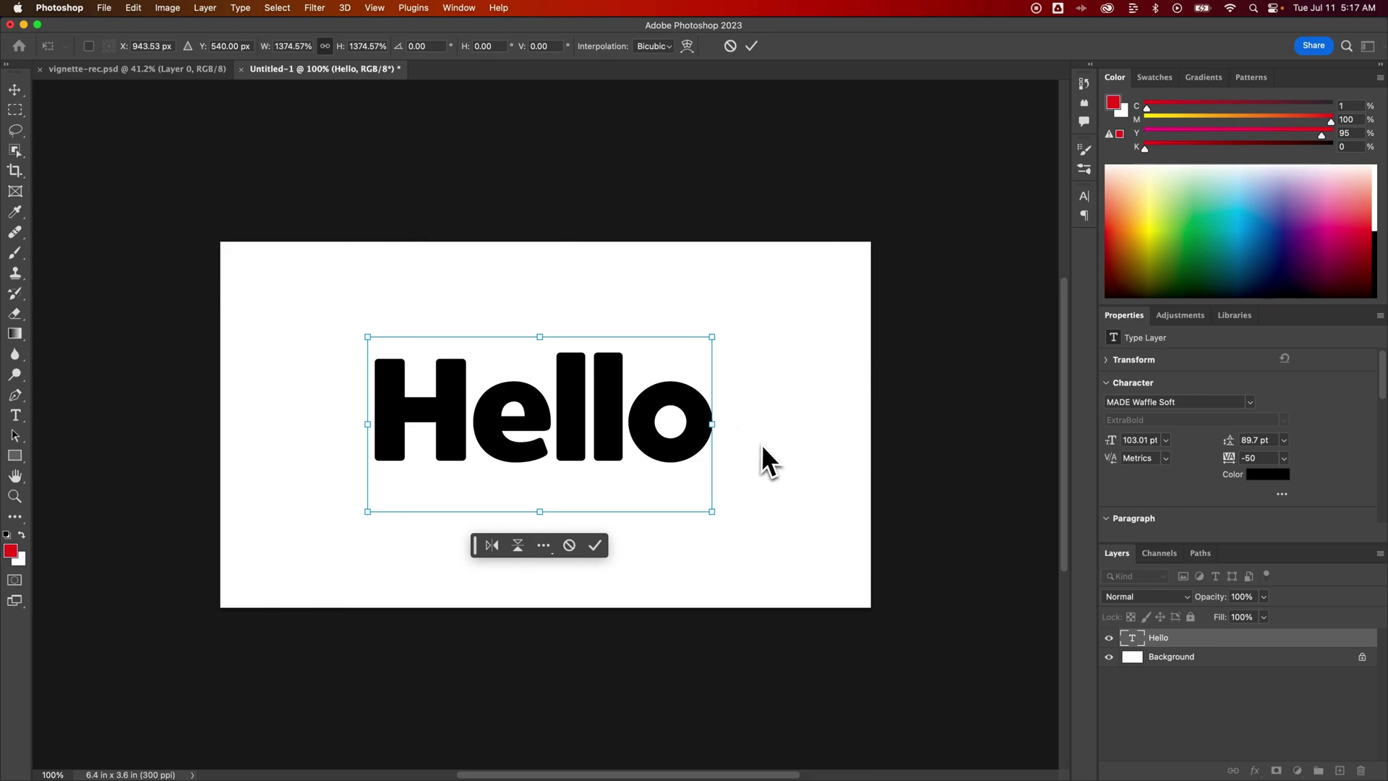
key(Return)
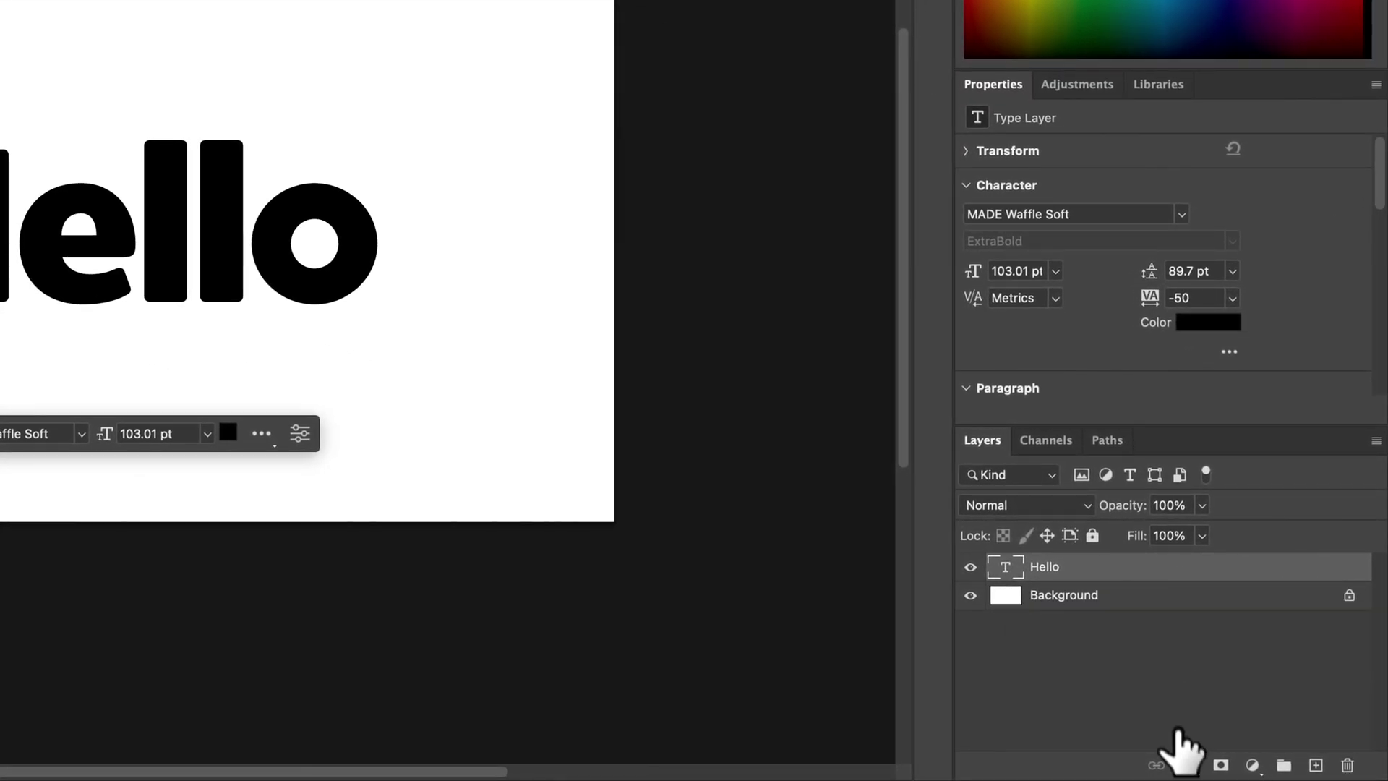
click(1189, 765)
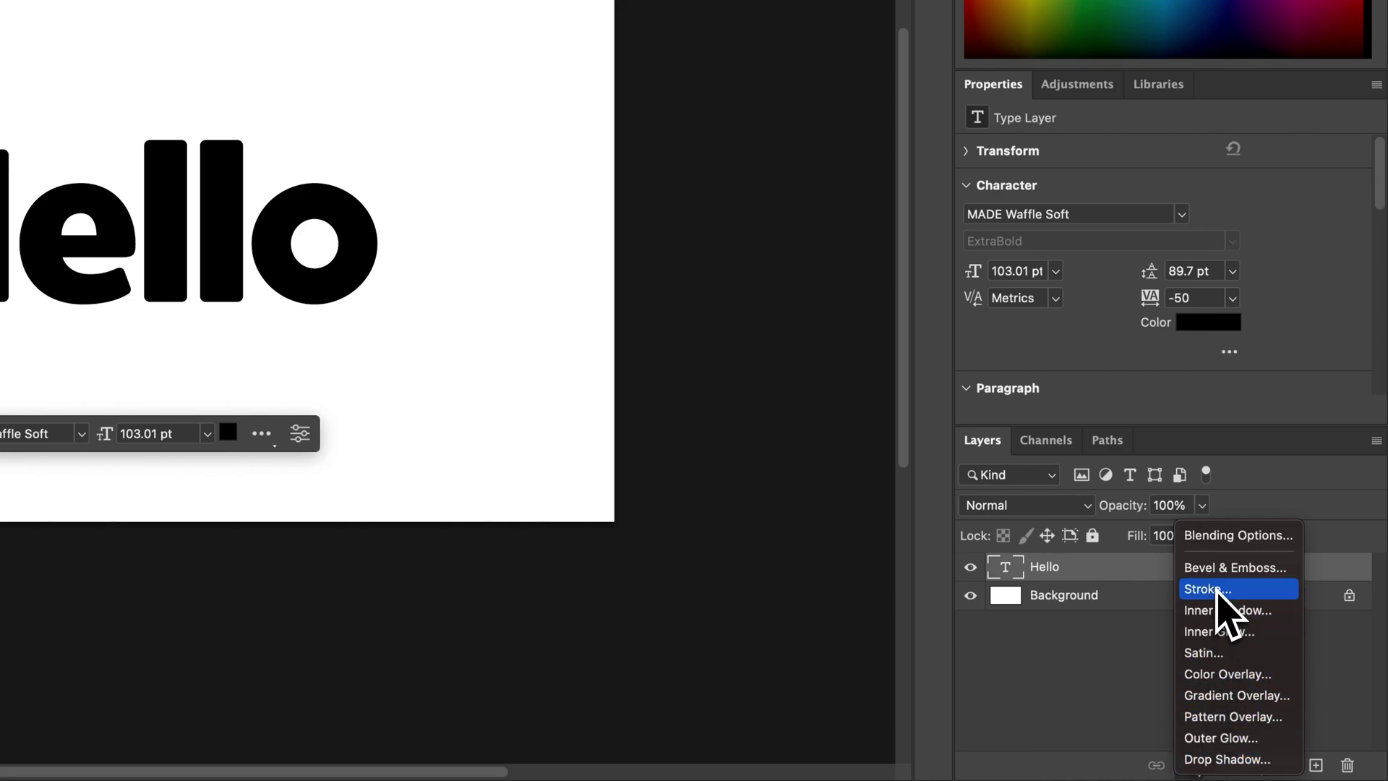
click(1114, 575)
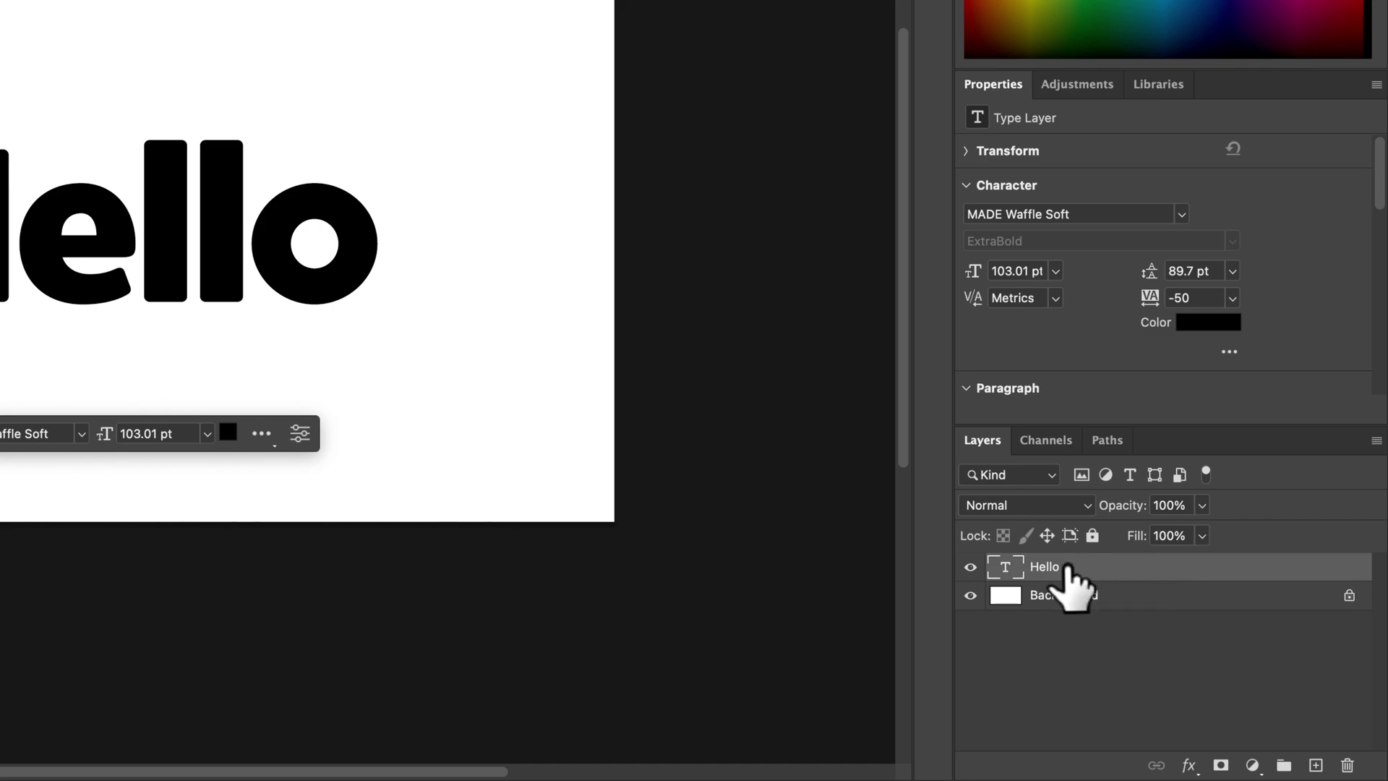
Step: Enable a 42 px Outside Stroke with Color fill type in Hello's Layer Style
double_click(1125, 575)
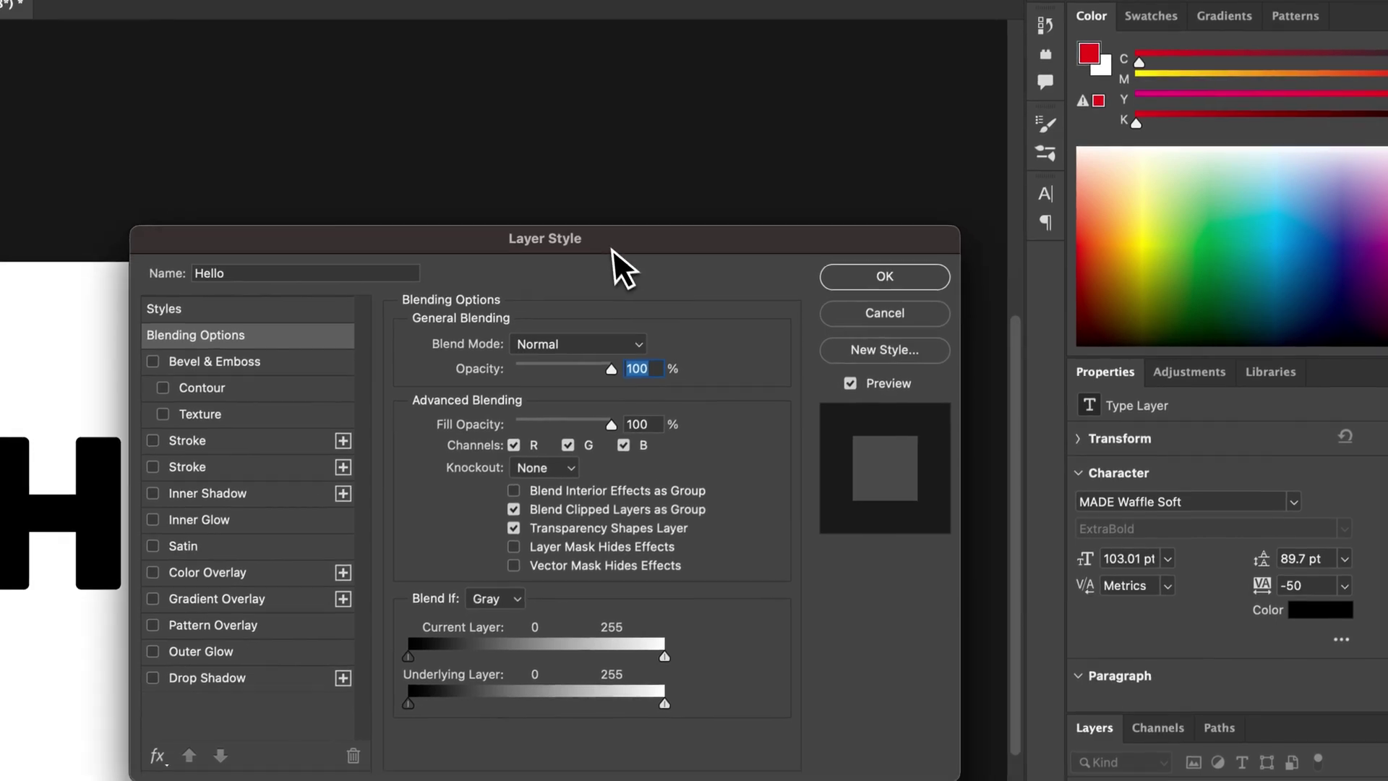
drag(612, 249, 584, 218)
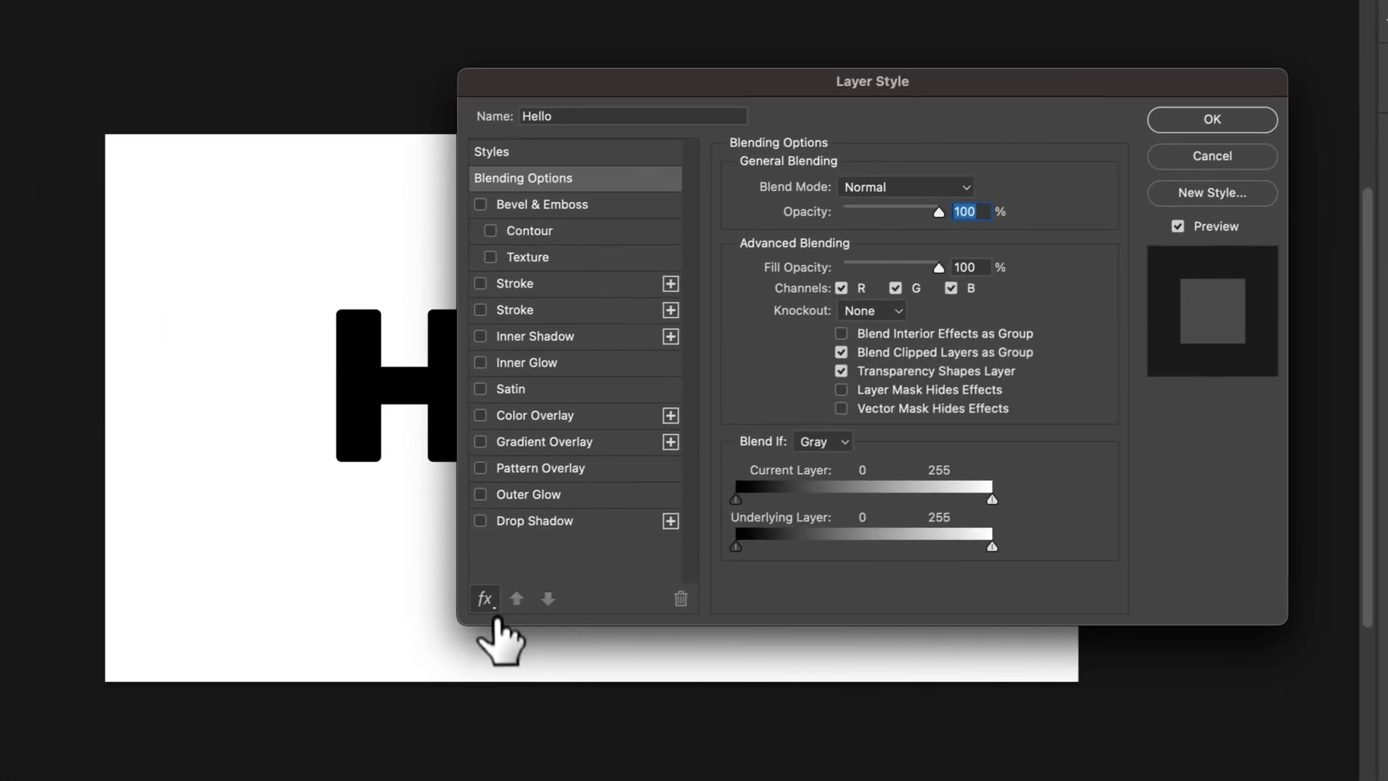
click(136, 728)
click(497, 597)
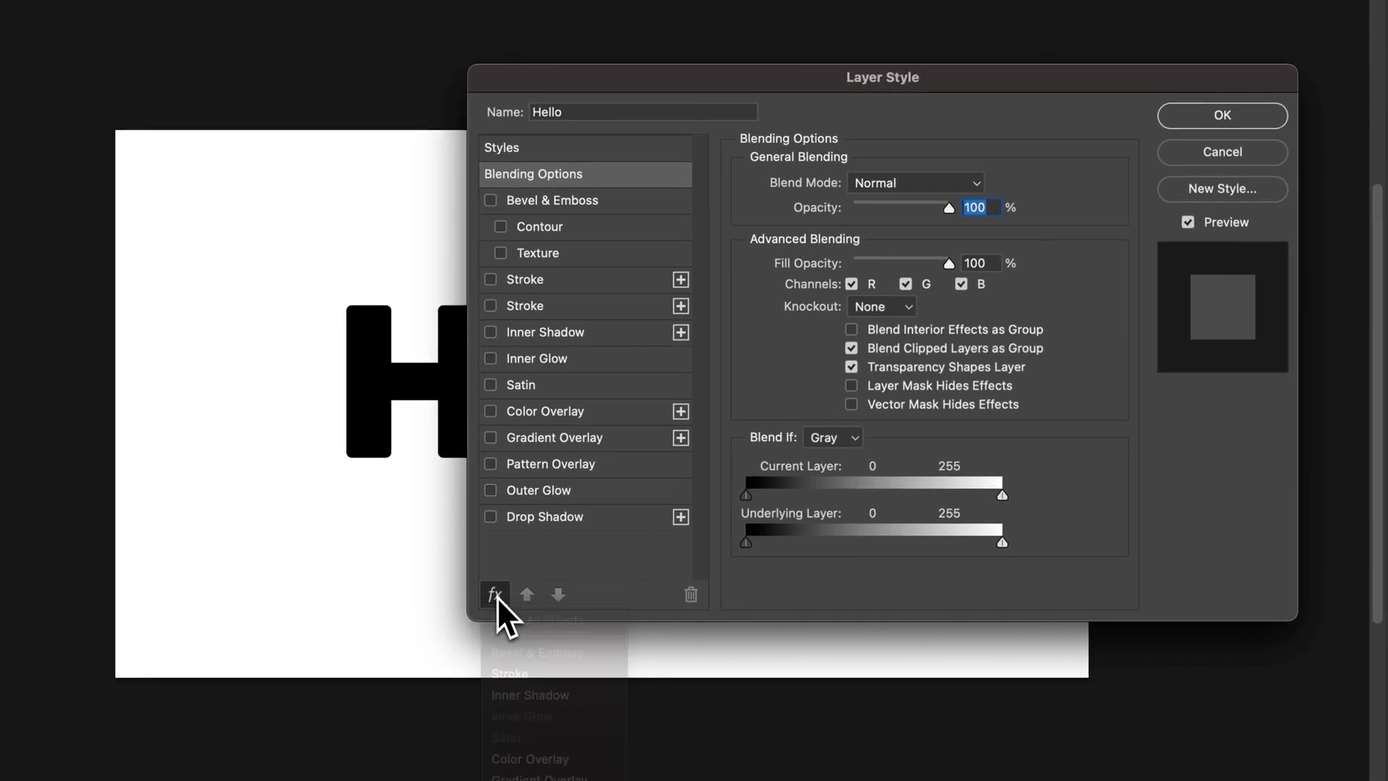
click(491, 280)
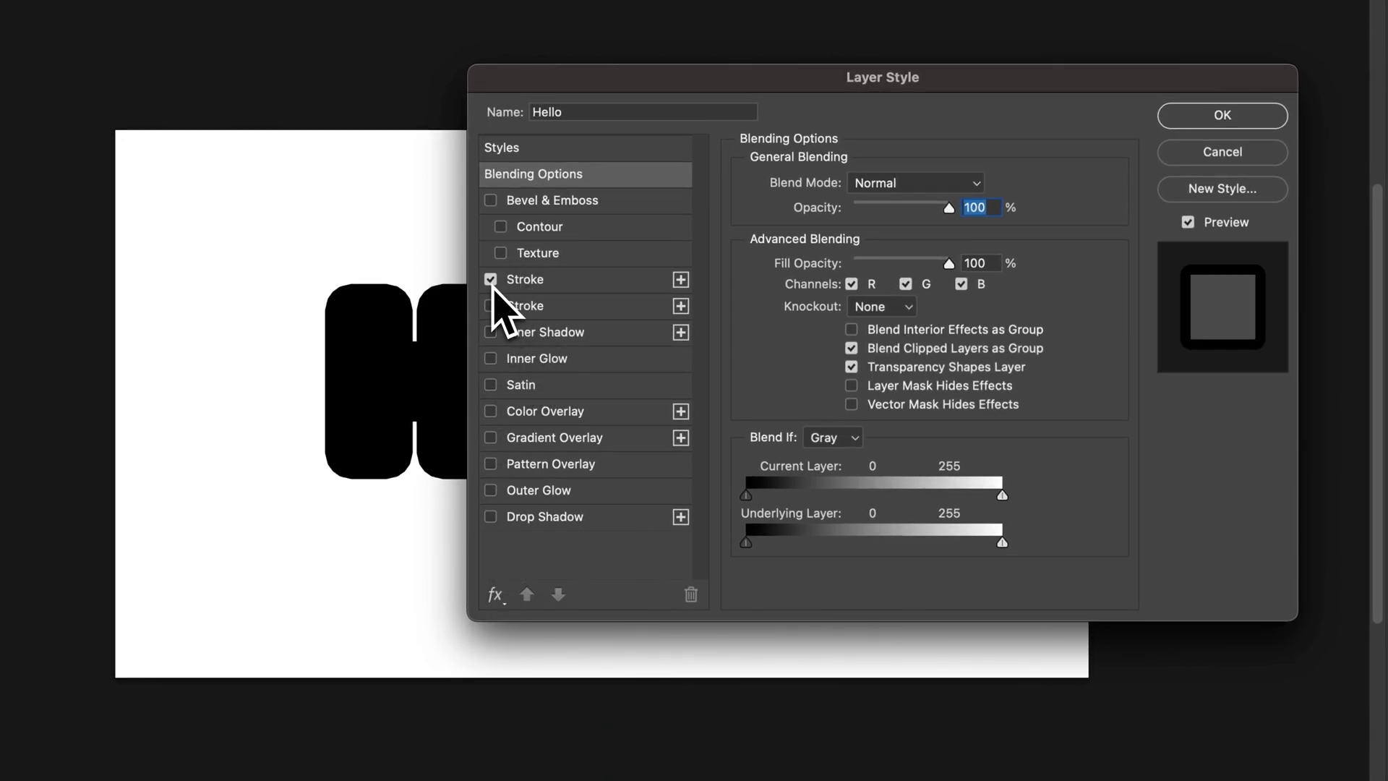
click(562, 284)
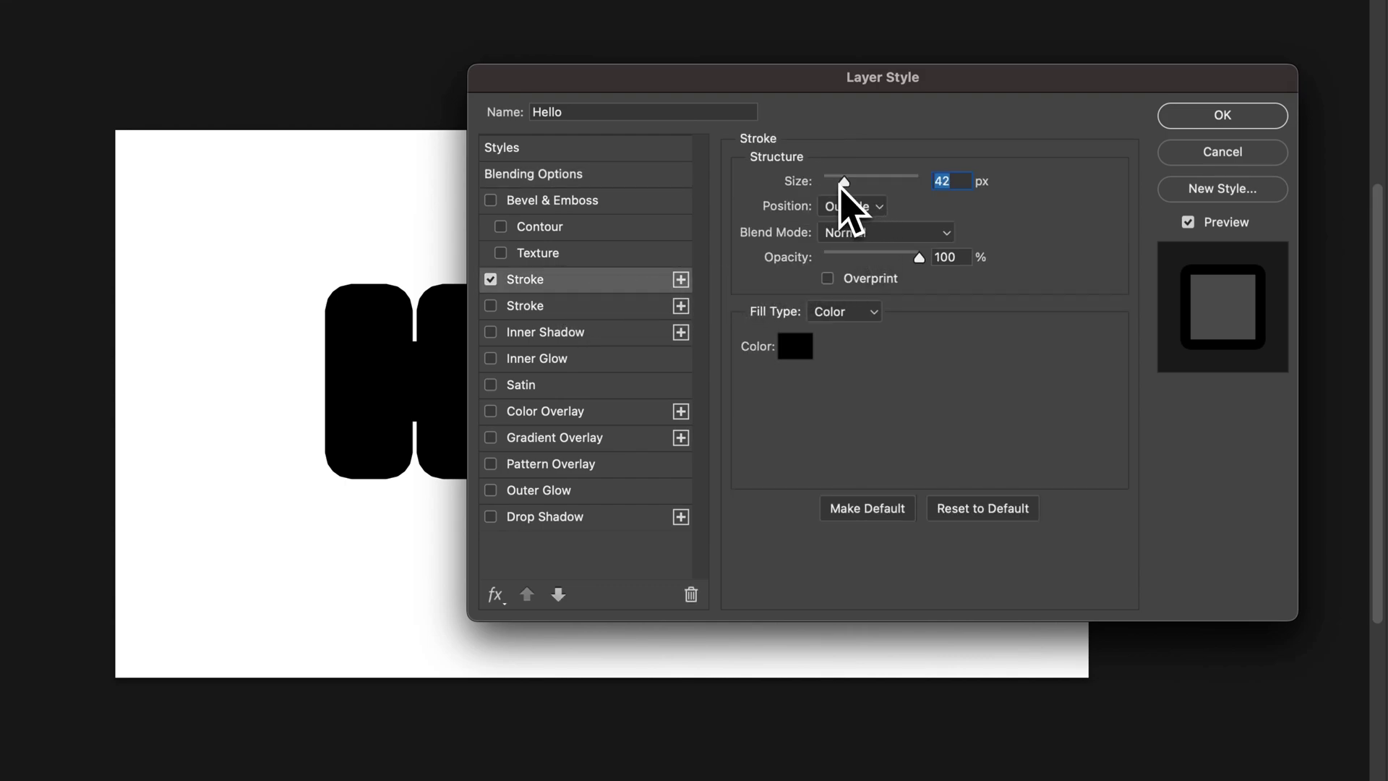
click(843, 208)
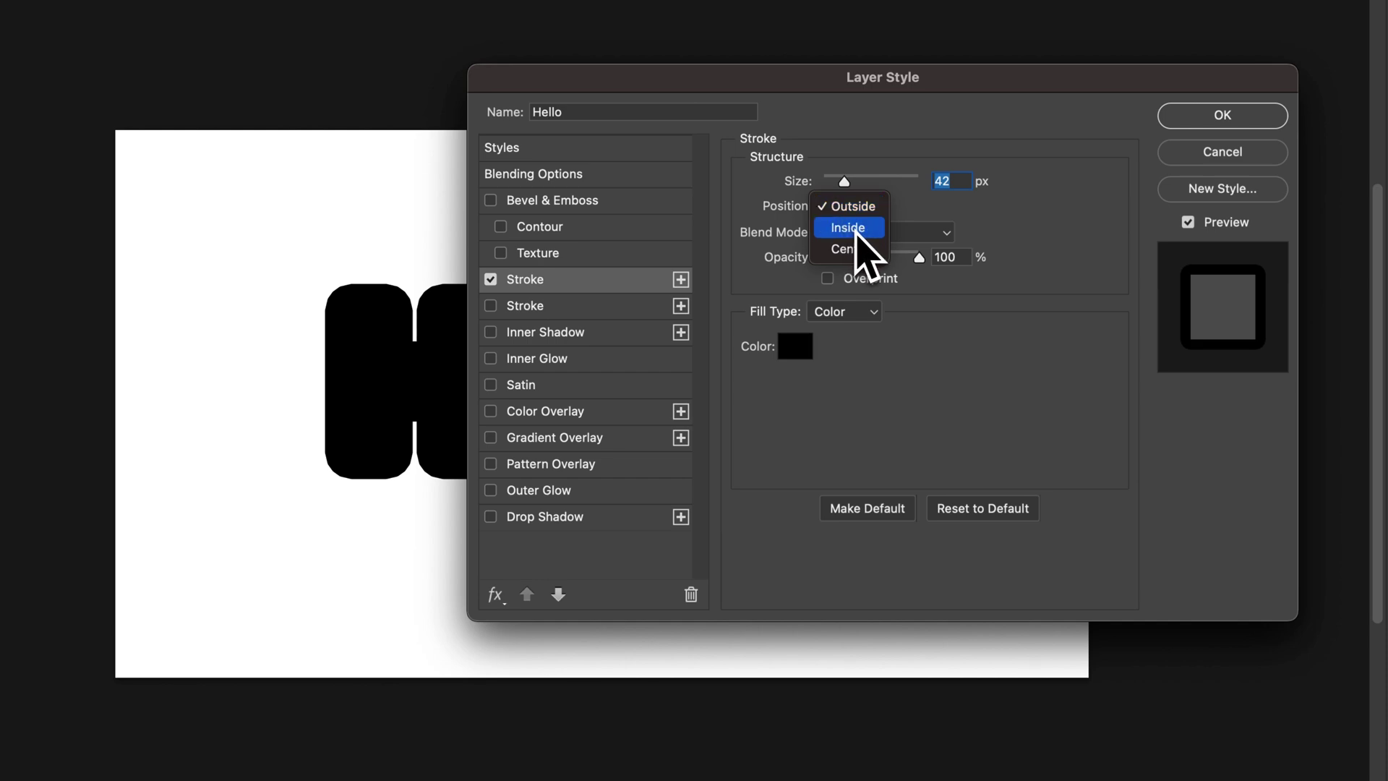
click(853, 207)
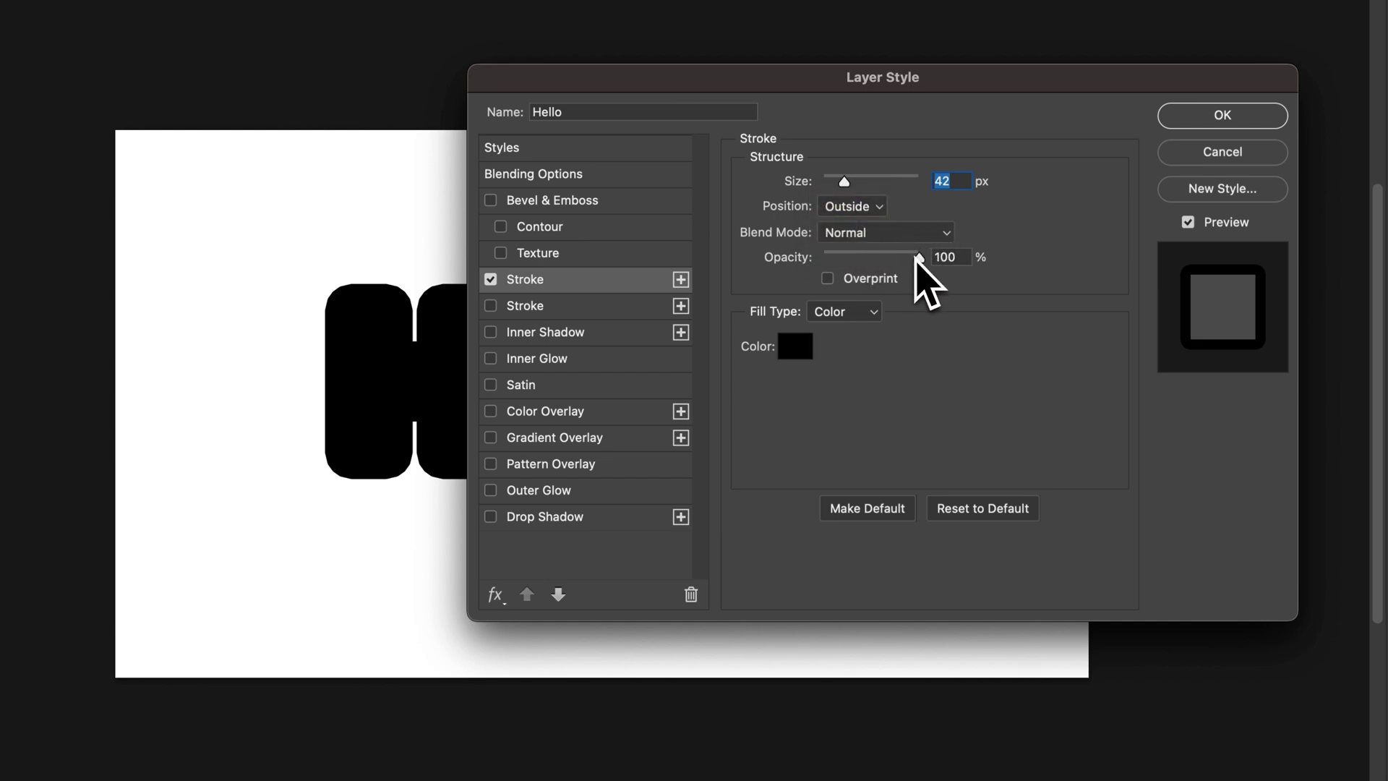
click(847, 313)
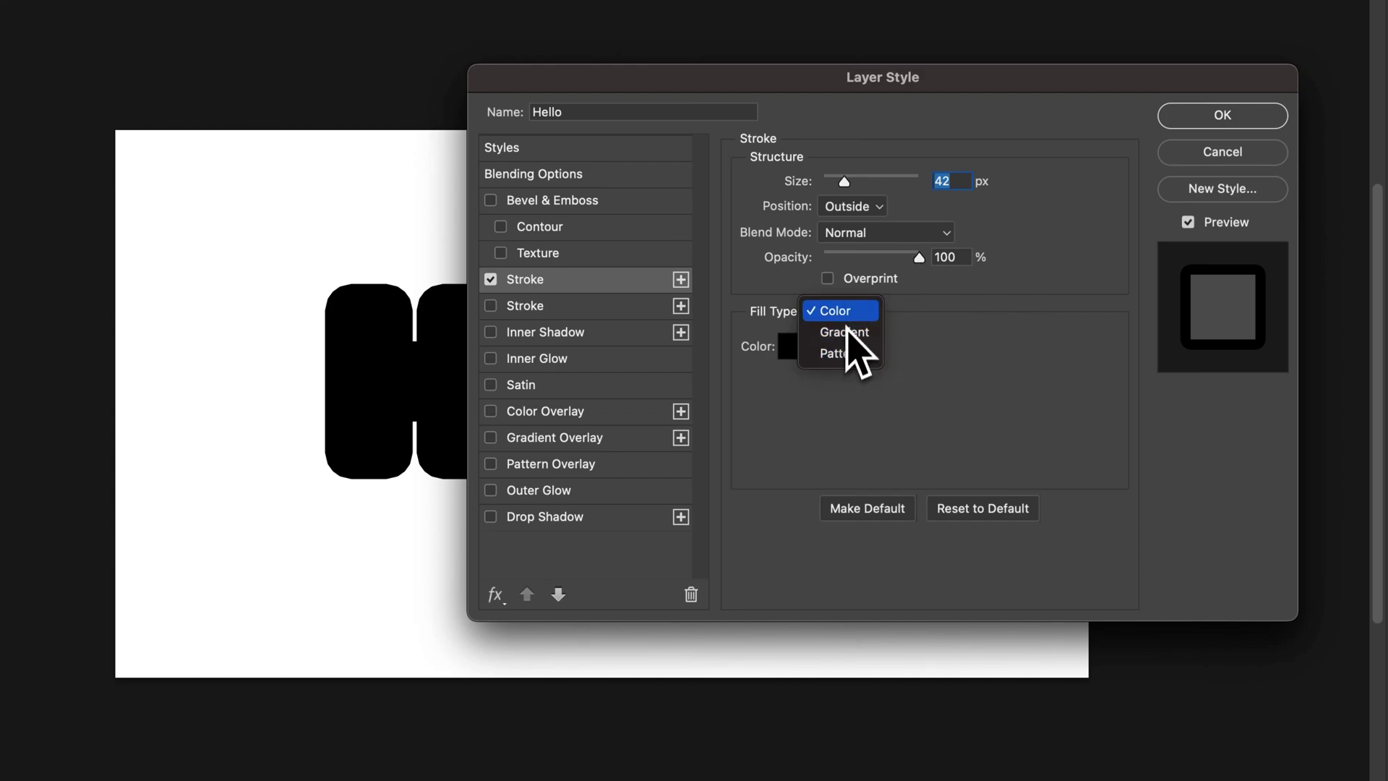
click(908, 322)
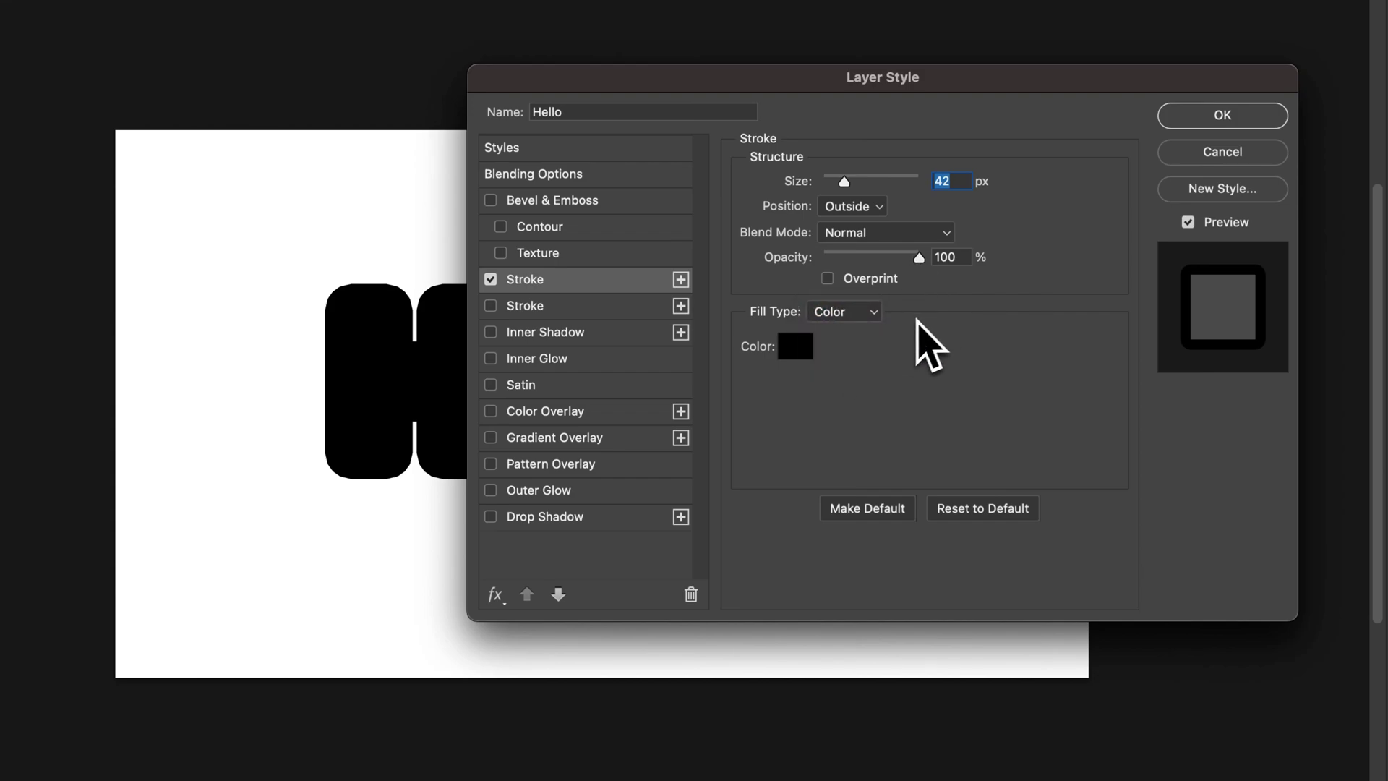
Step: Set the stroke colour to black after briefly trying ff0000, then apply the layer style
click(795, 353)
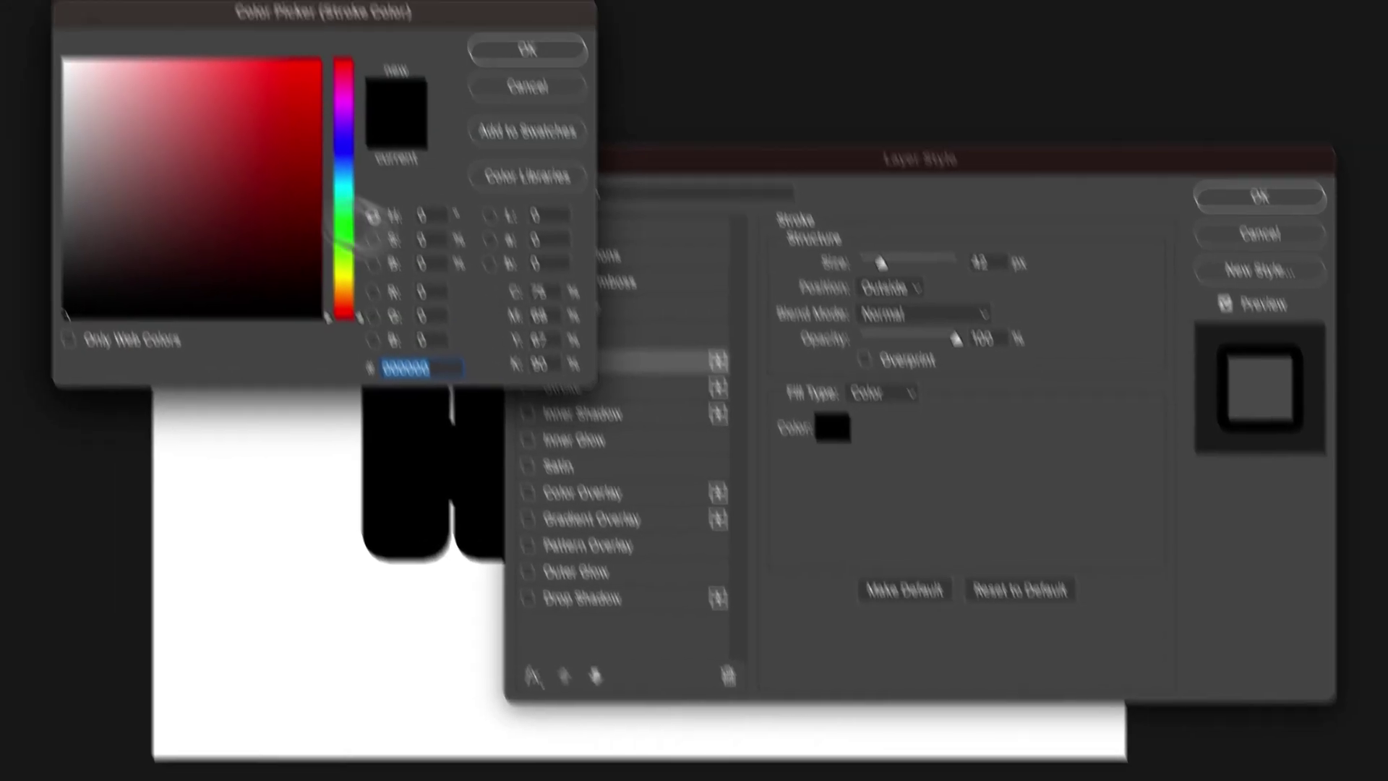
text(ff0000)
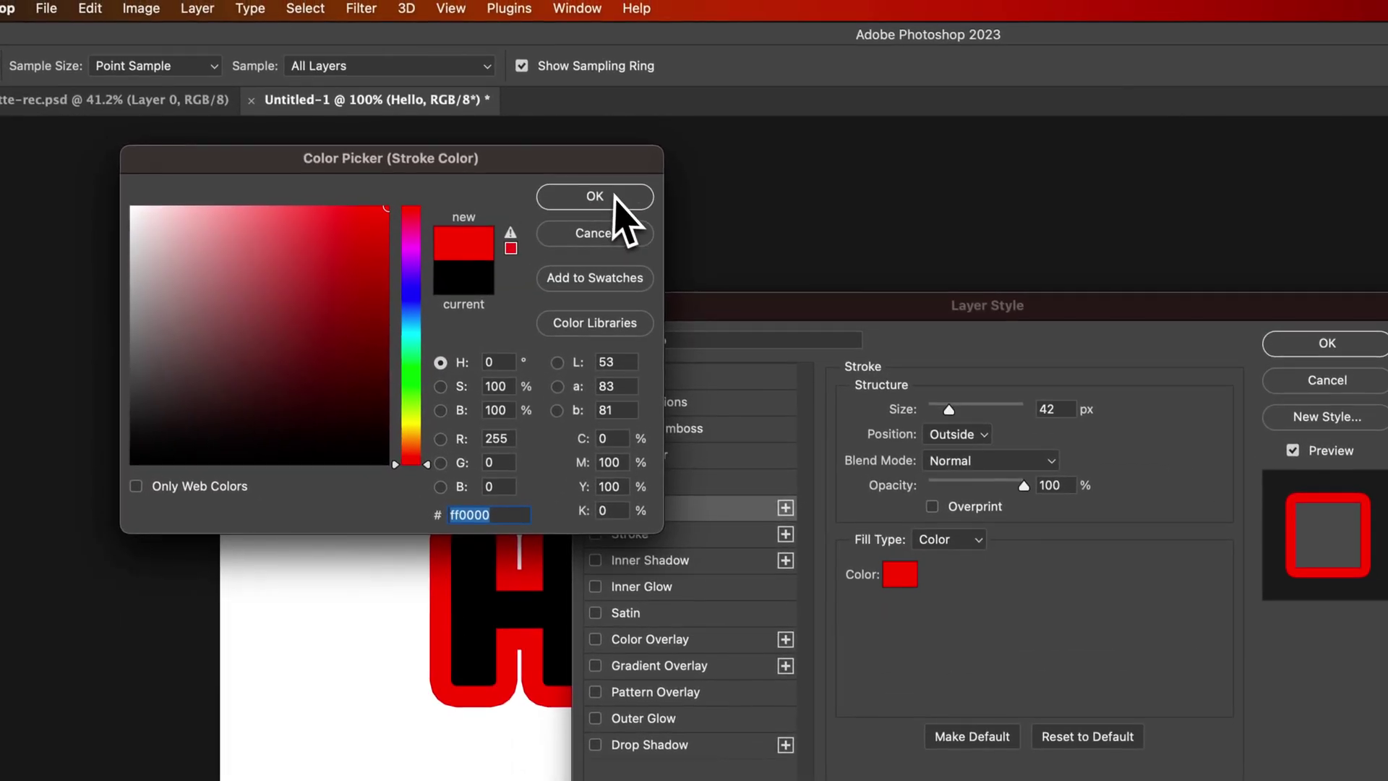
click(621, 204)
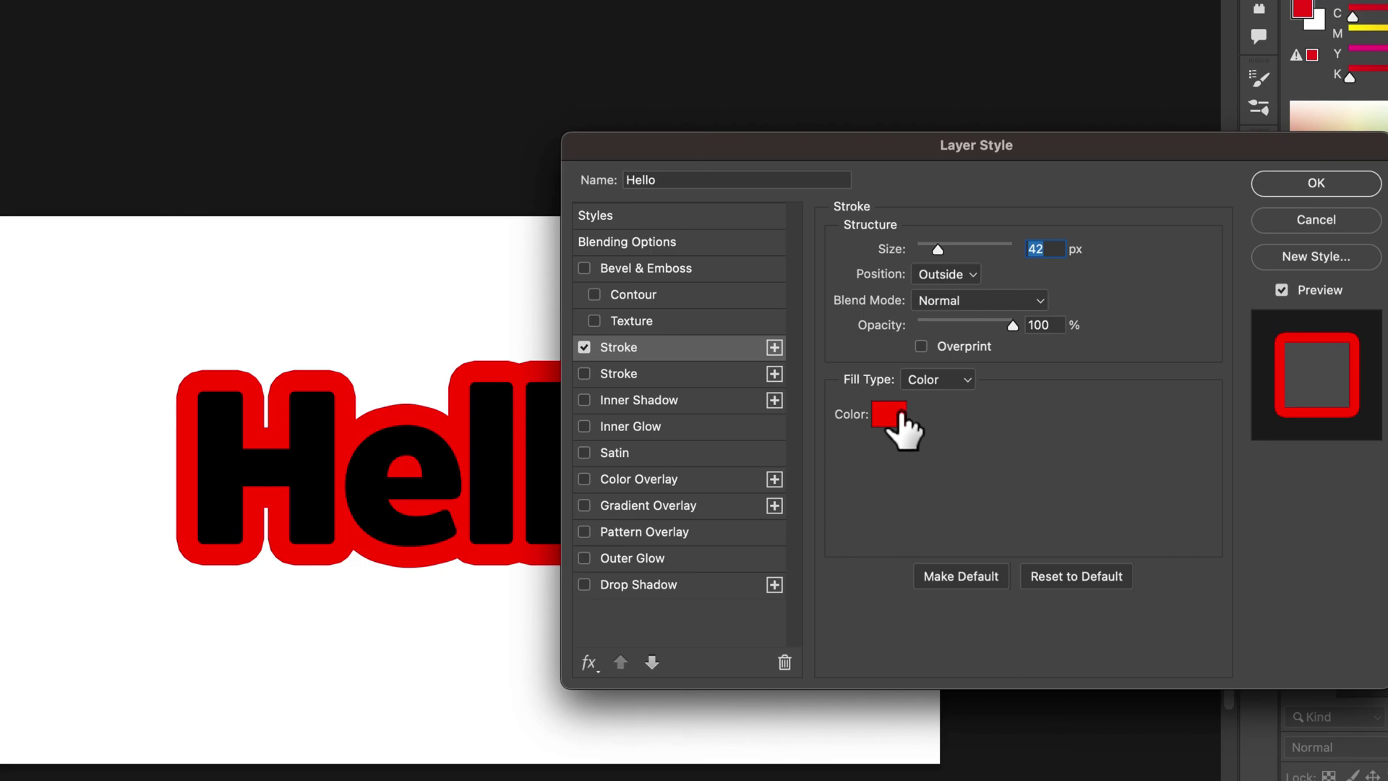
click(899, 416)
click(0, 322)
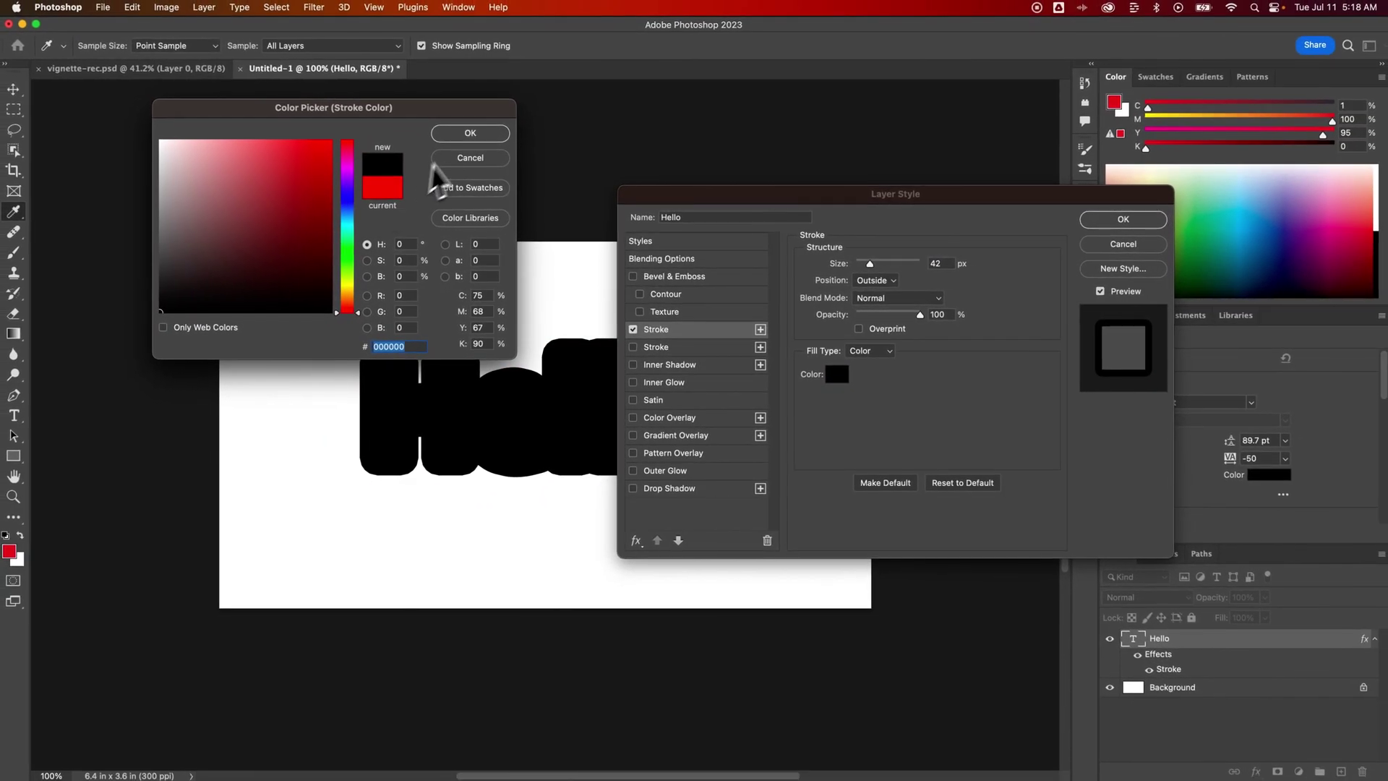
click(470, 133)
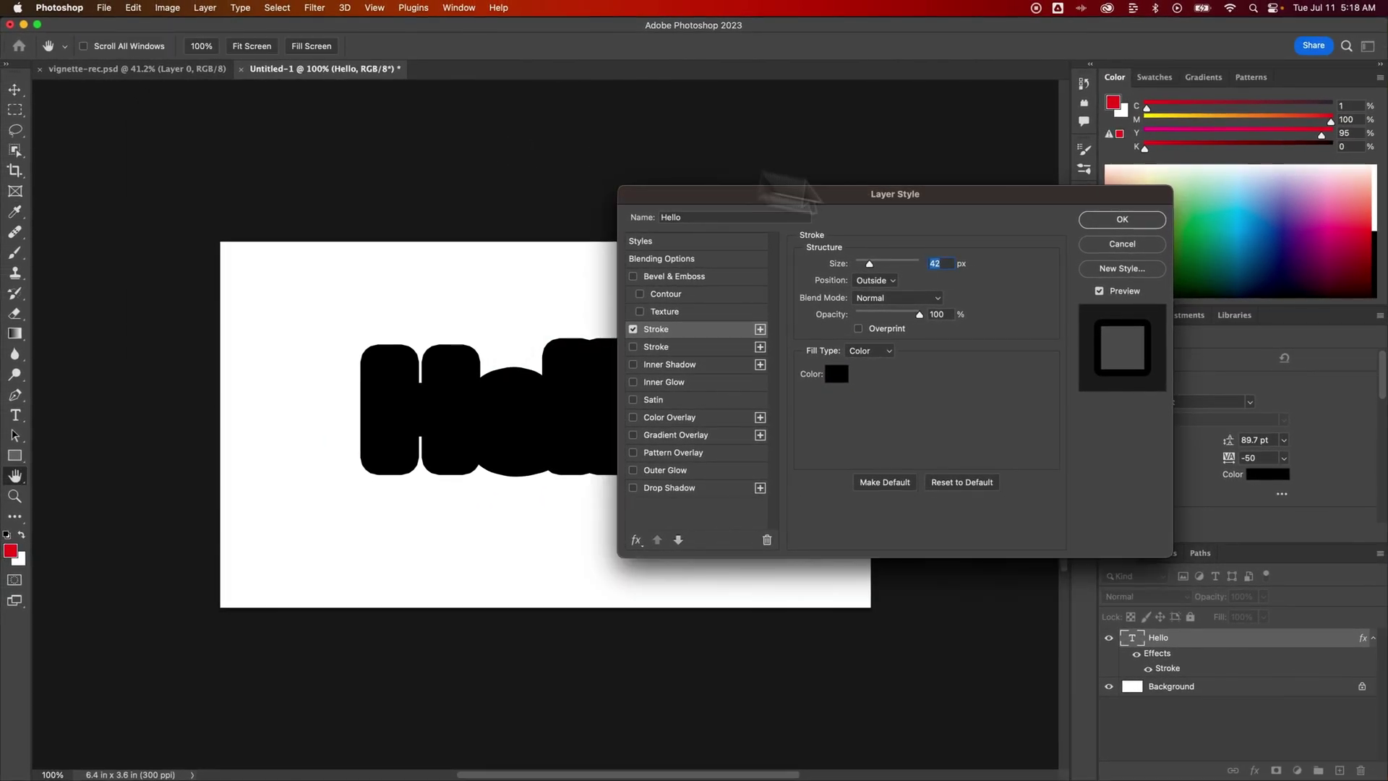
click(1130, 225)
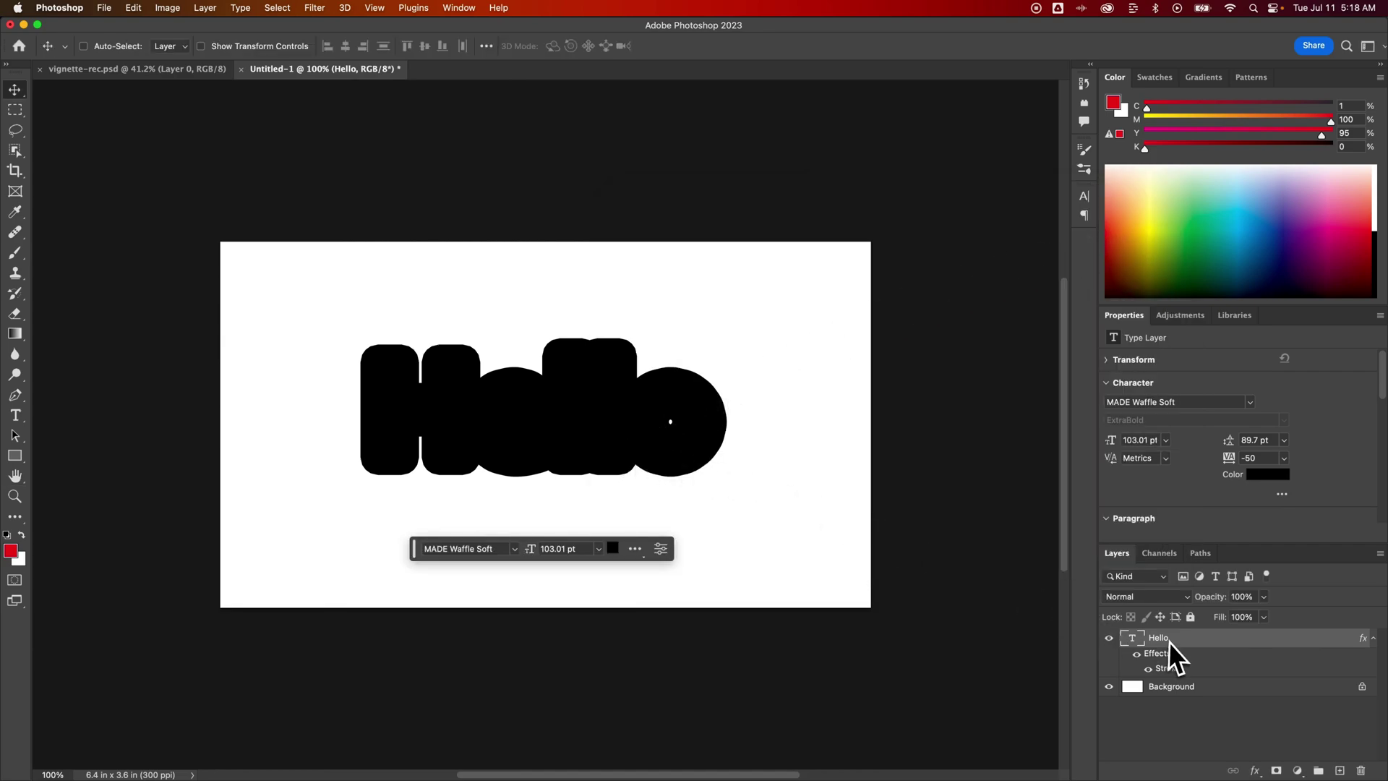
Step: Change the Hello text fill colour to pure red, ff0000
key(t)
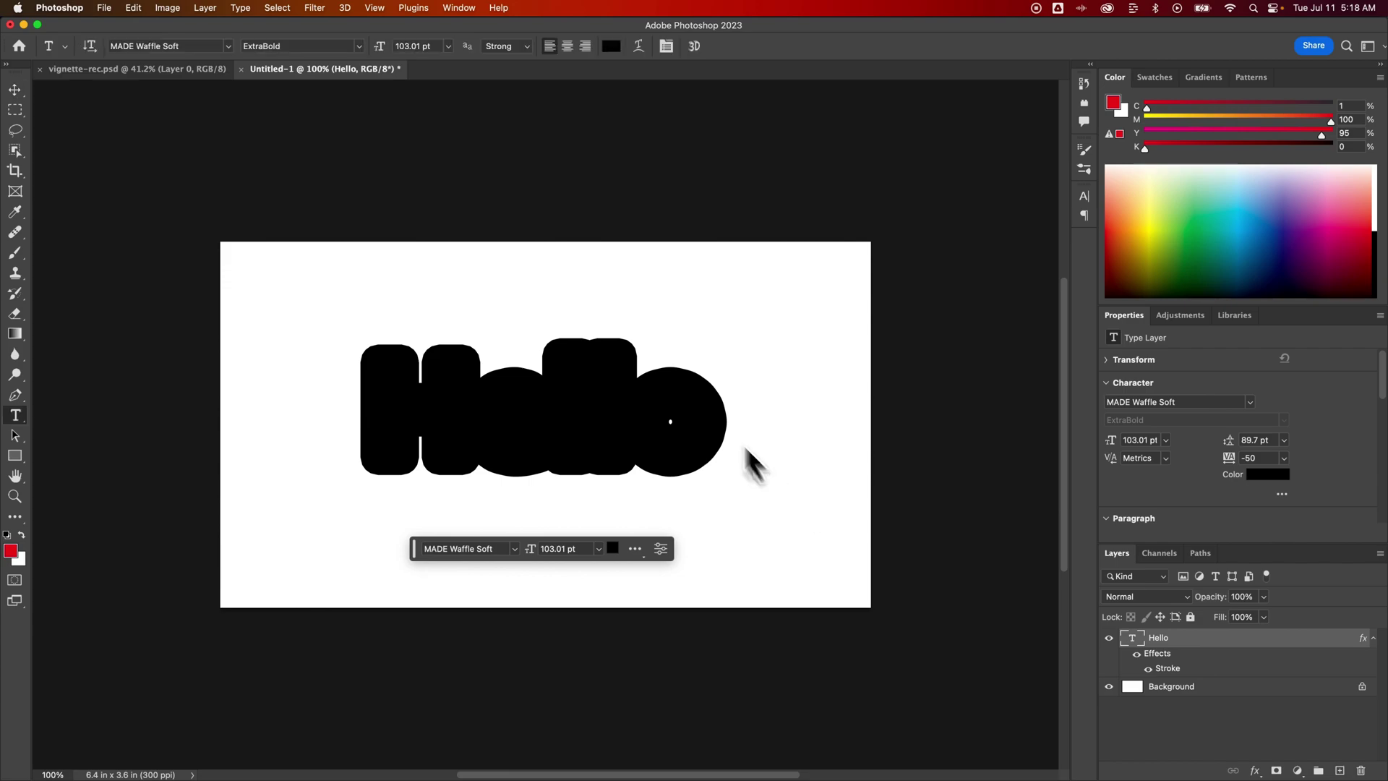
click(611, 46)
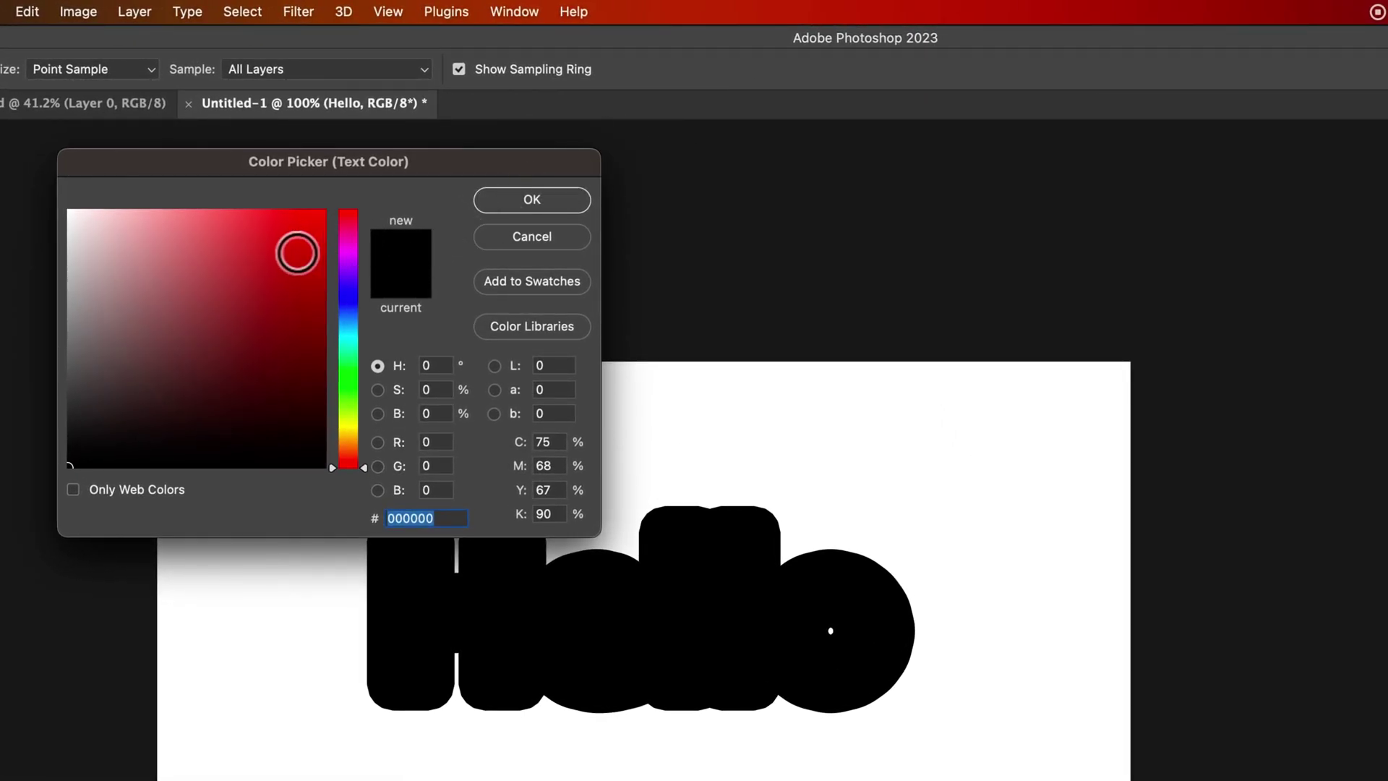
drag(297, 248, 388, 205)
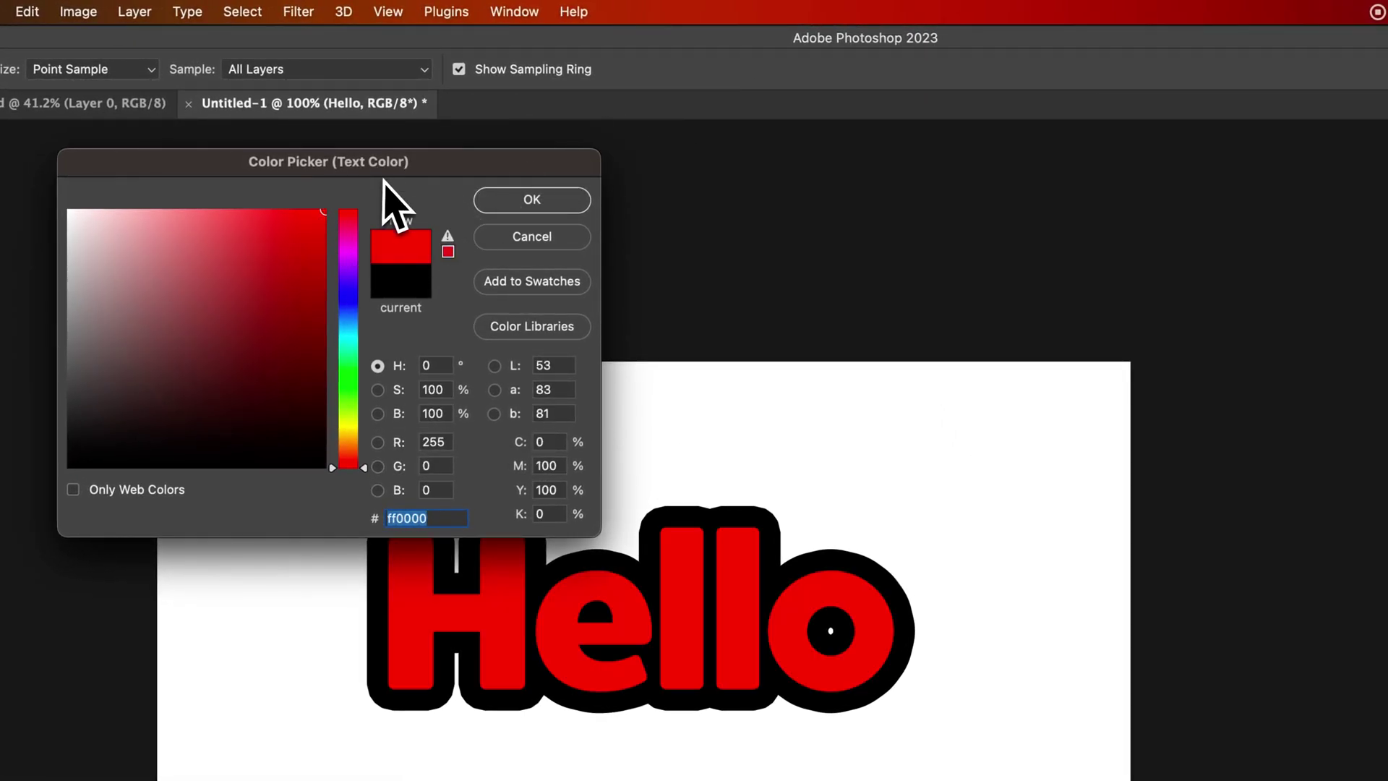
click(517, 204)
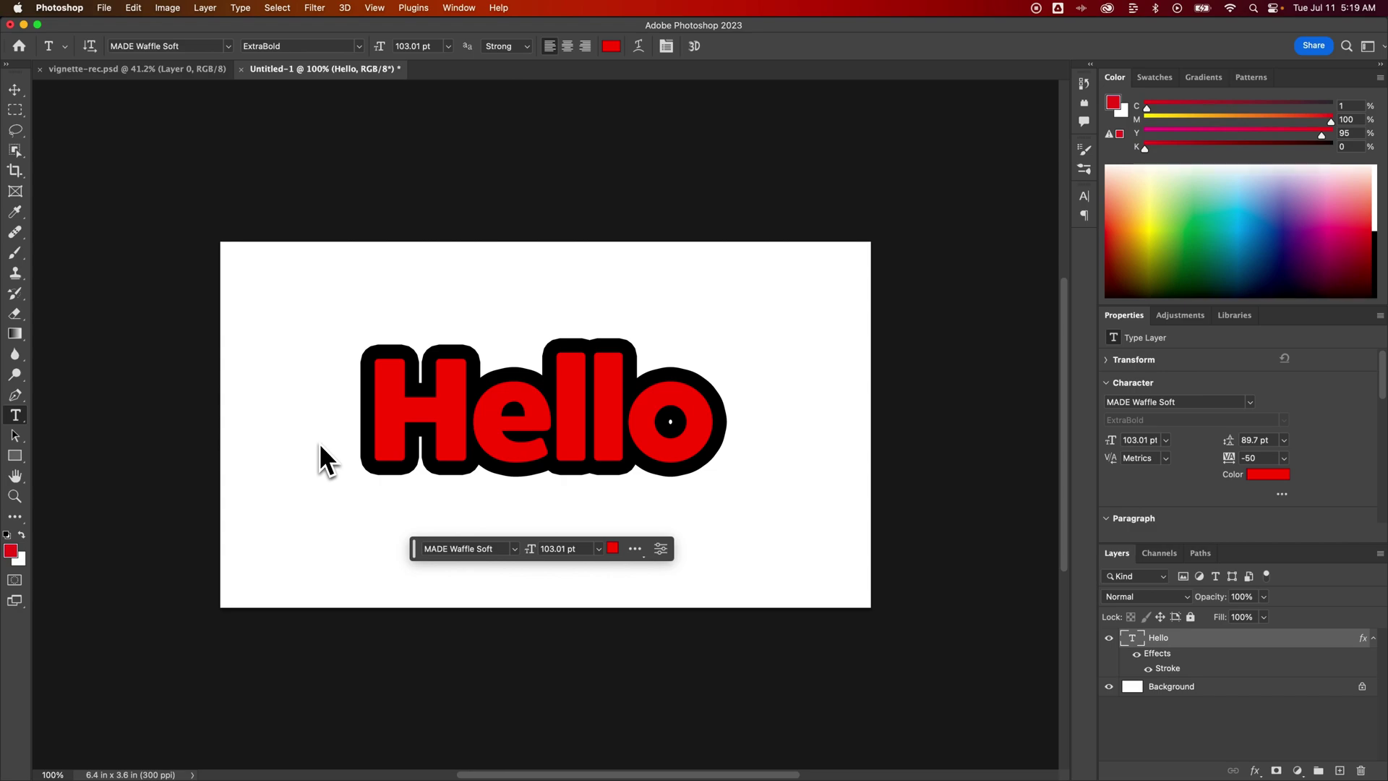
Step: Draw a blue-filled Rectangle 1 over the canvas and place its layer below Hello
click(20, 460)
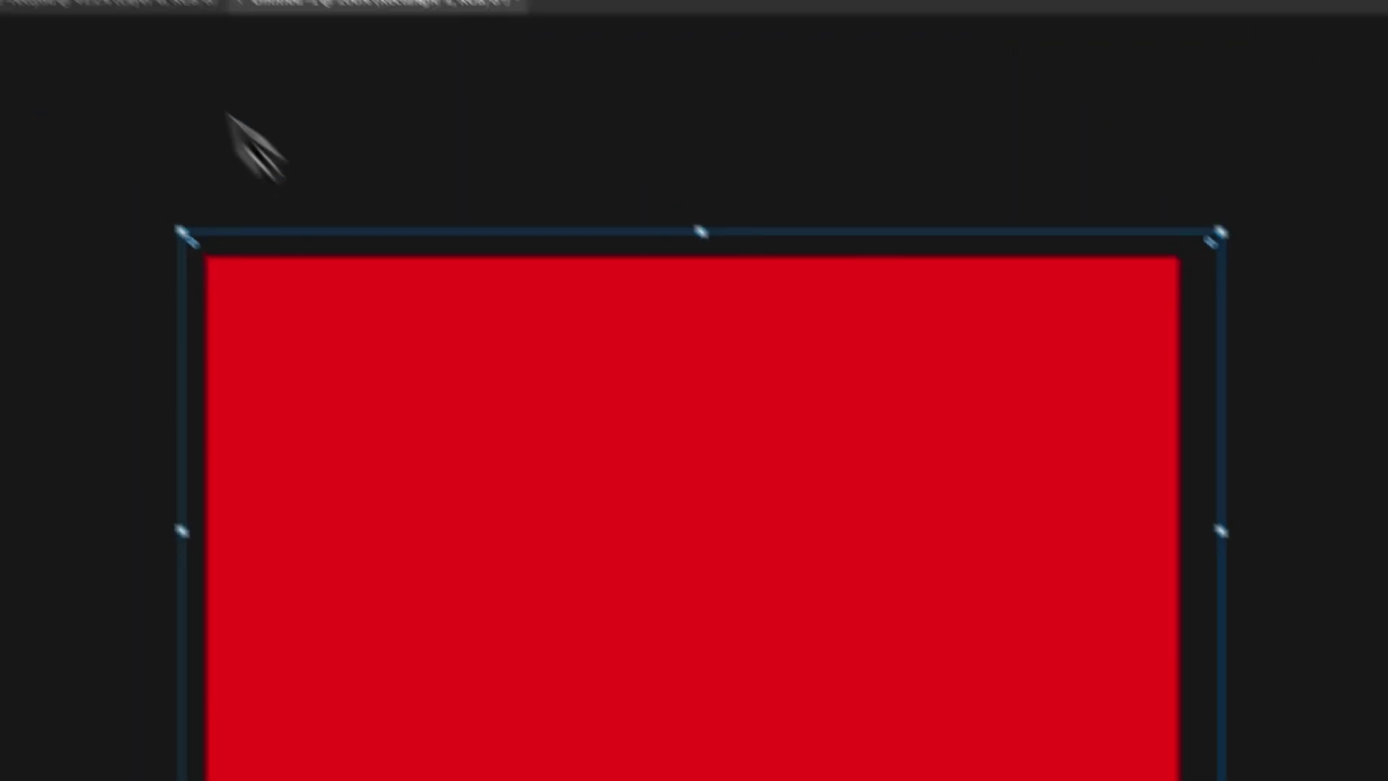
click(227, 62)
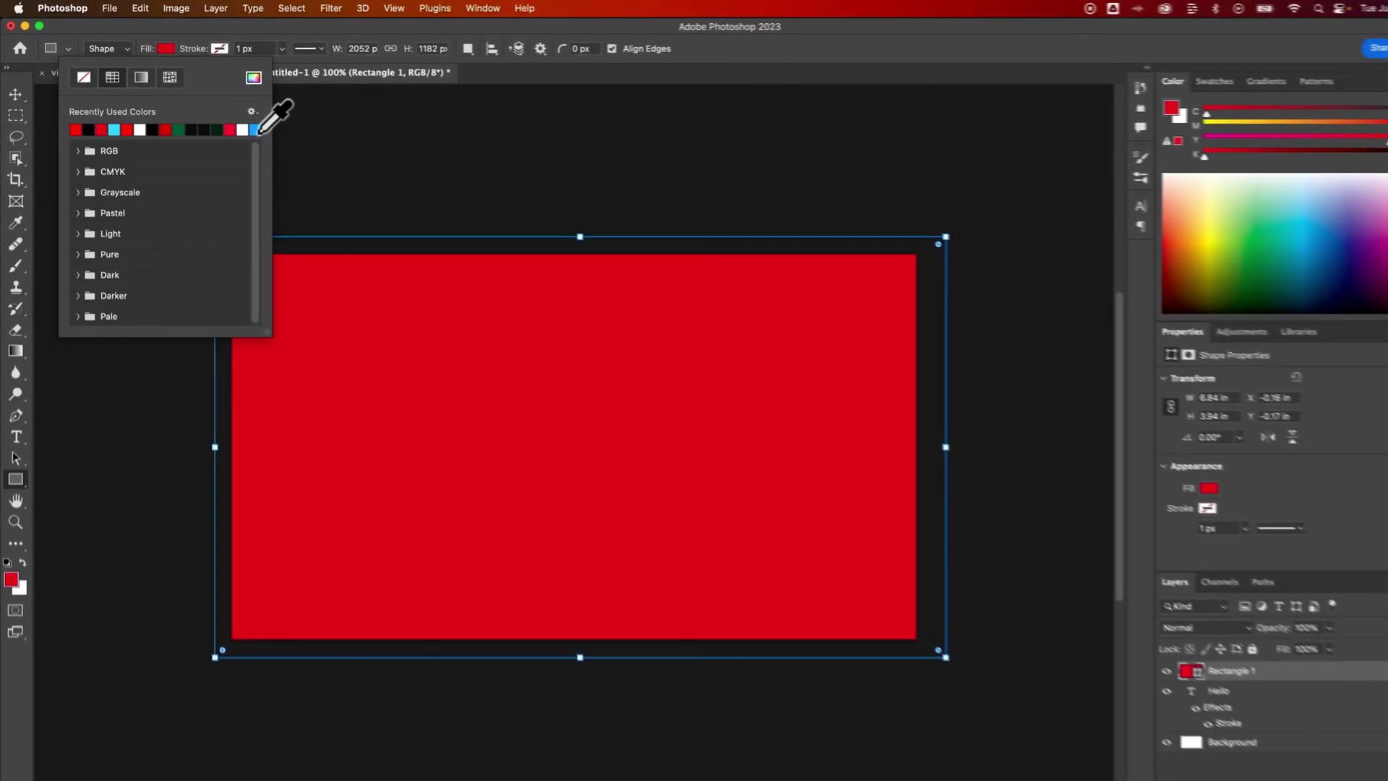
click(254, 130)
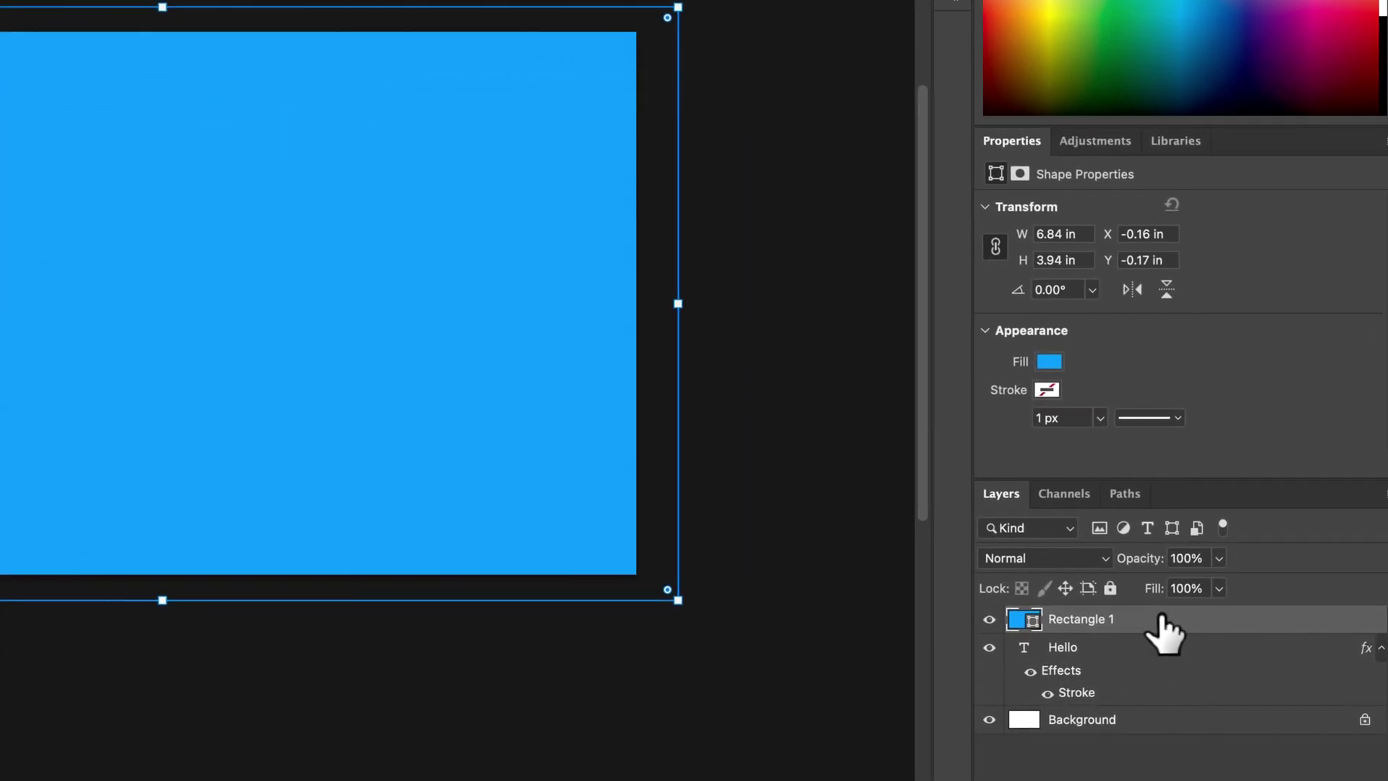
drag(1162, 629, 1137, 707)
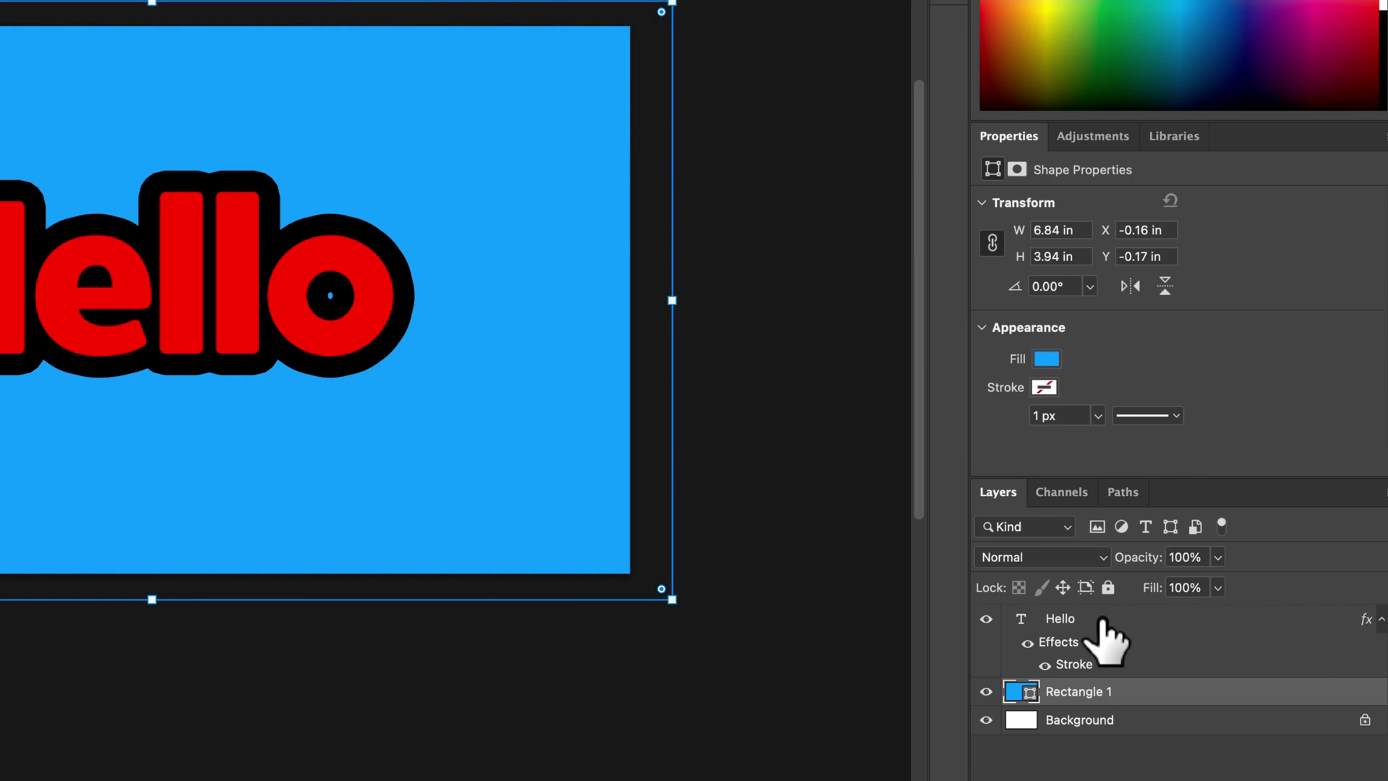
Step: Enable a second Stroke in Hello's Layer Style, an 83 px Outside white outline
click(1065, 630)
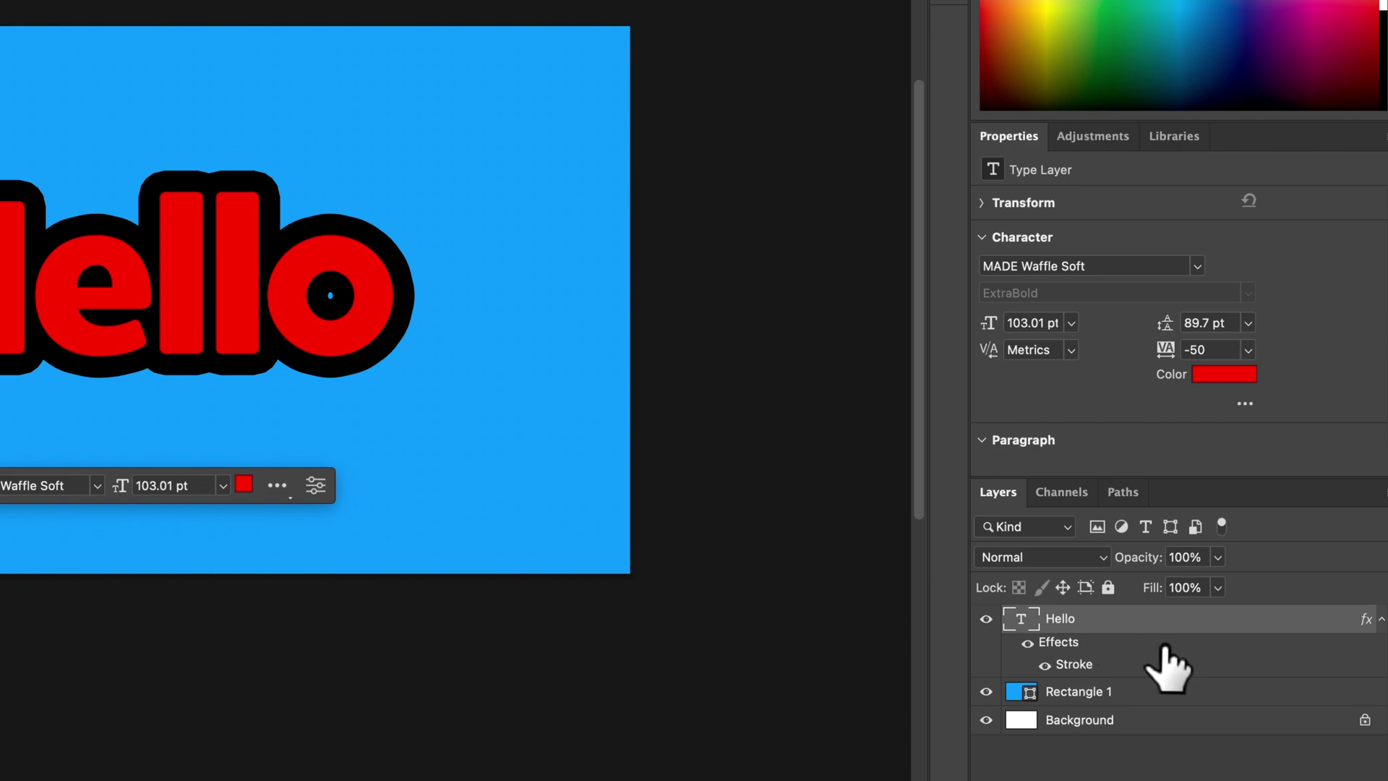
double_click(1192, 634)
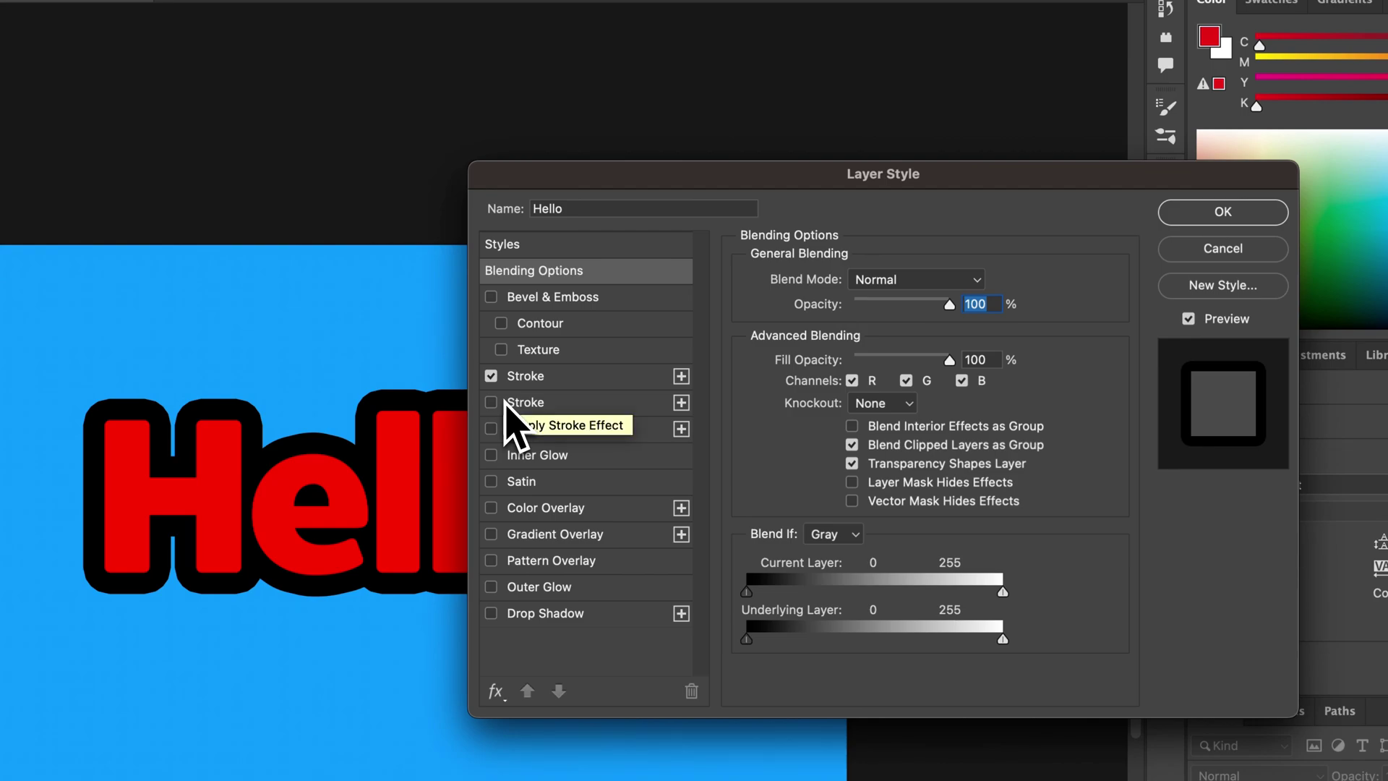
click(491, 402)
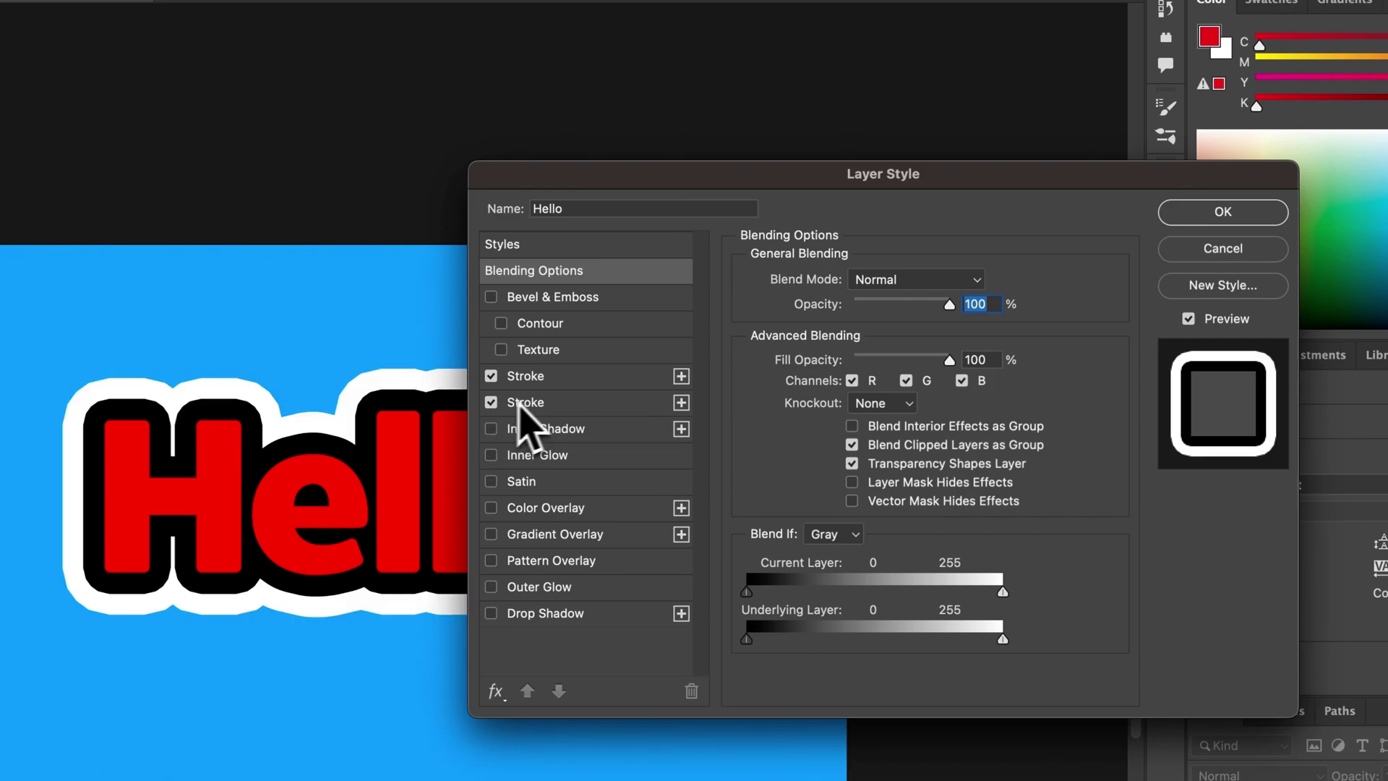
click(552, 402)
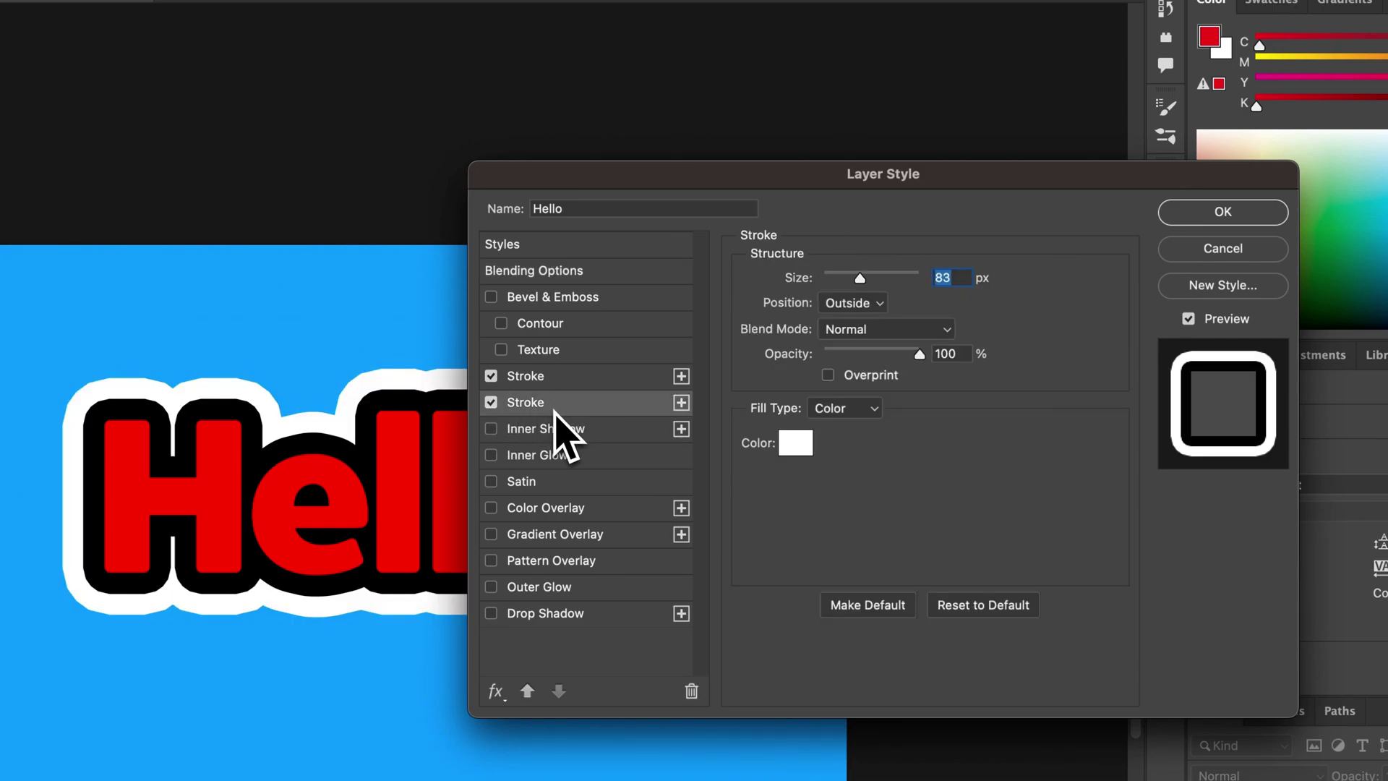
click(551, 381)
Step: Resize the white second stroke to 80 px and the black first stroke to 40 px
click(557, 402)
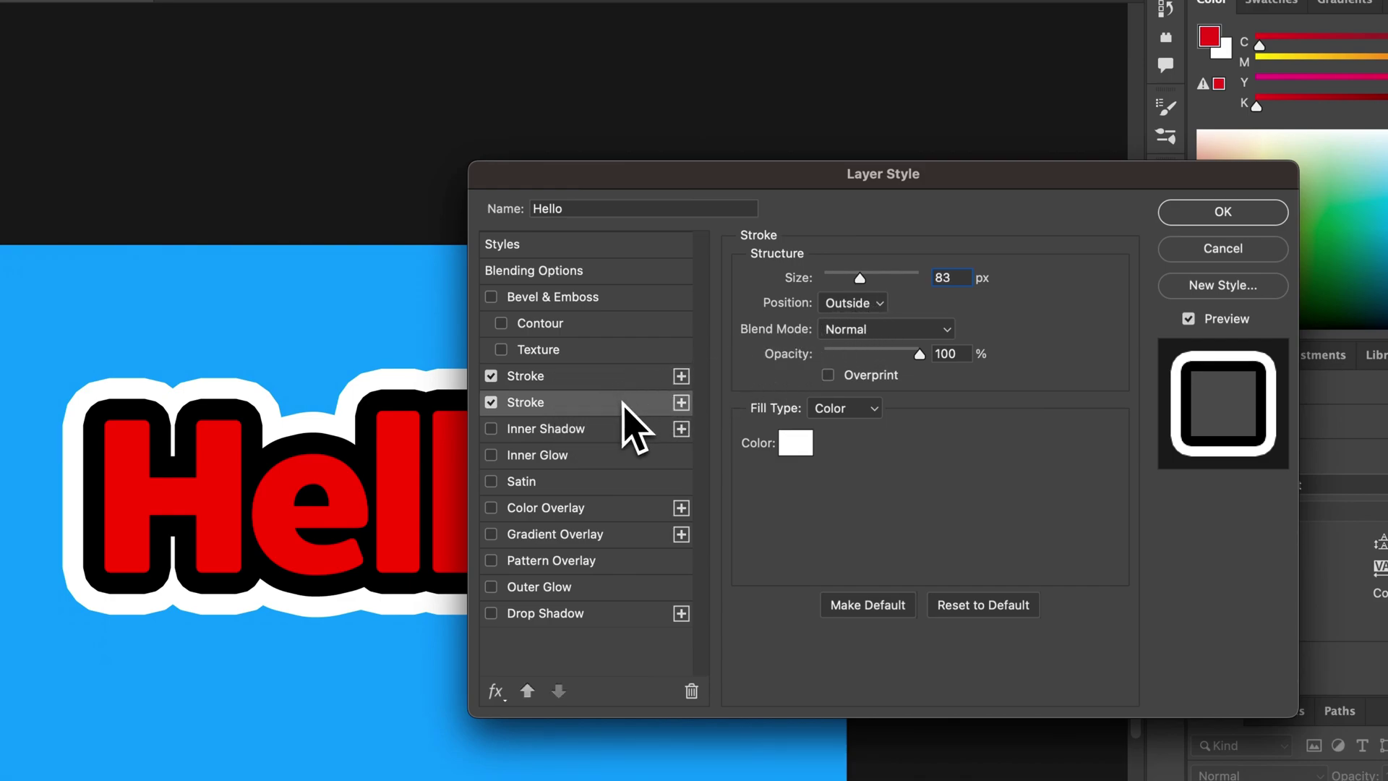
double_click(953, 280)
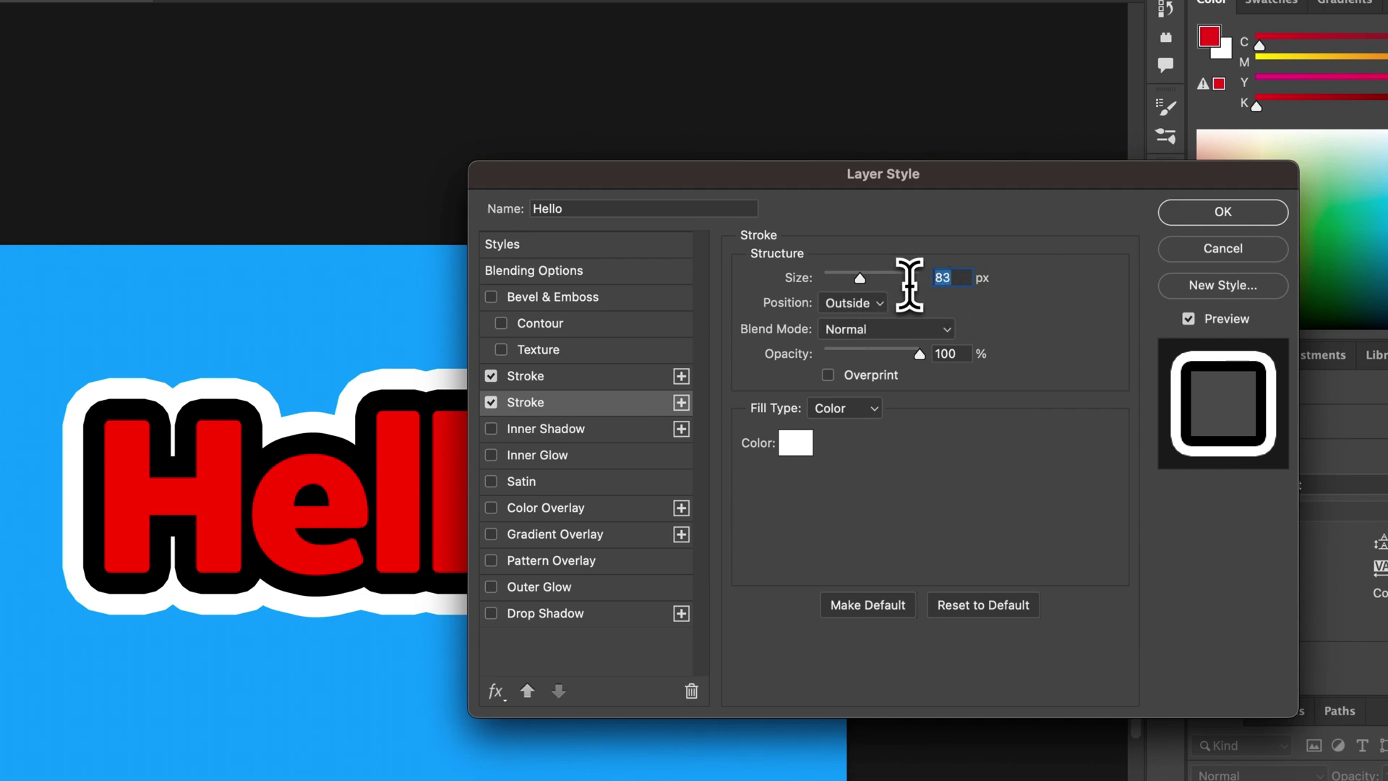
text(80)
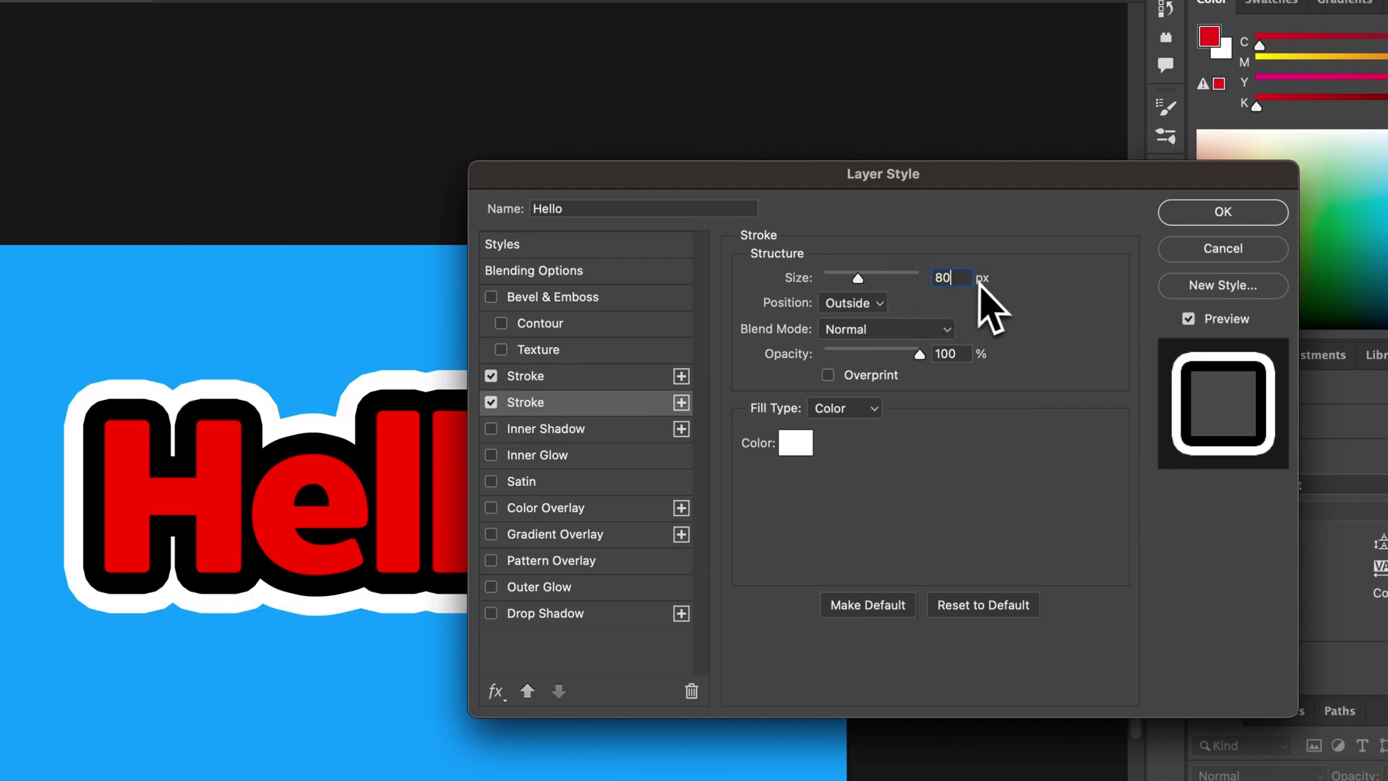
click(589, 377)
double_click(947, 278)
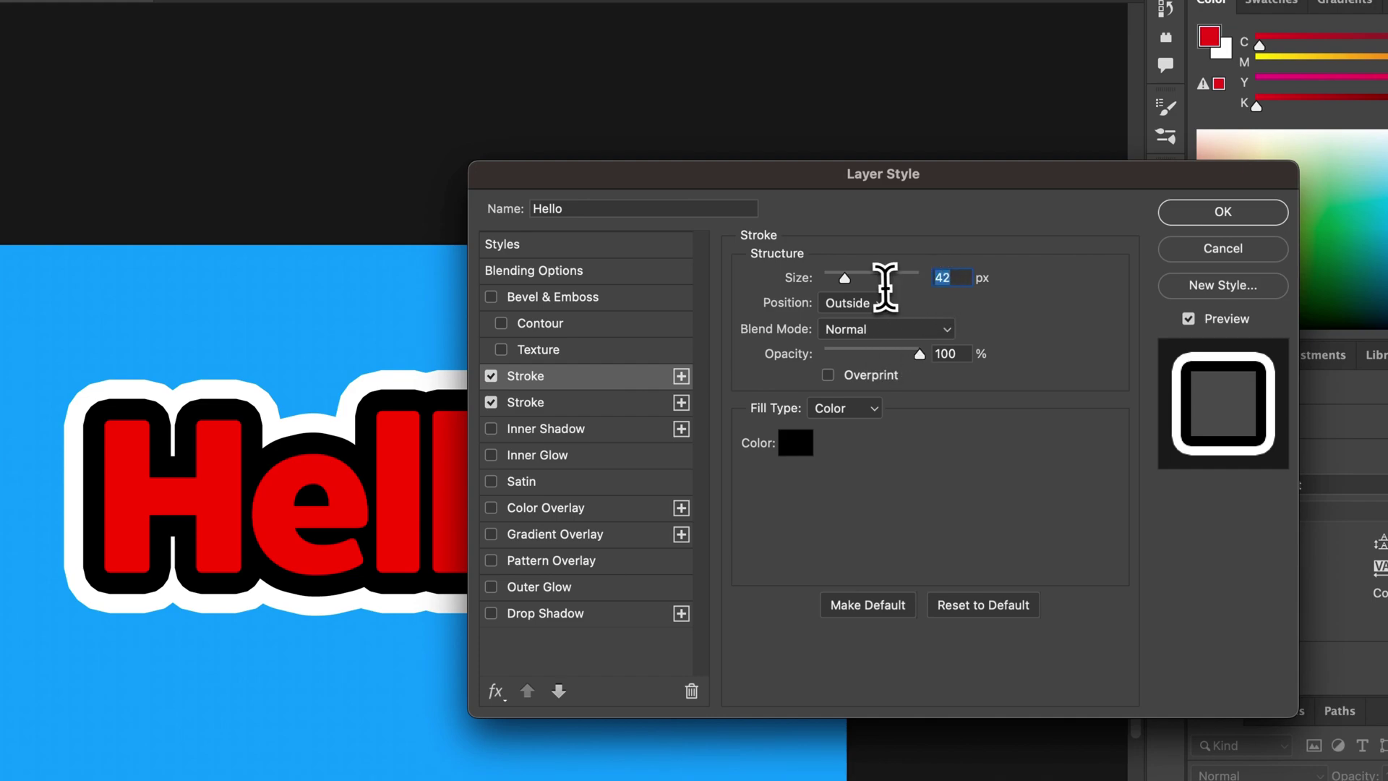
text(40)
key(Return)
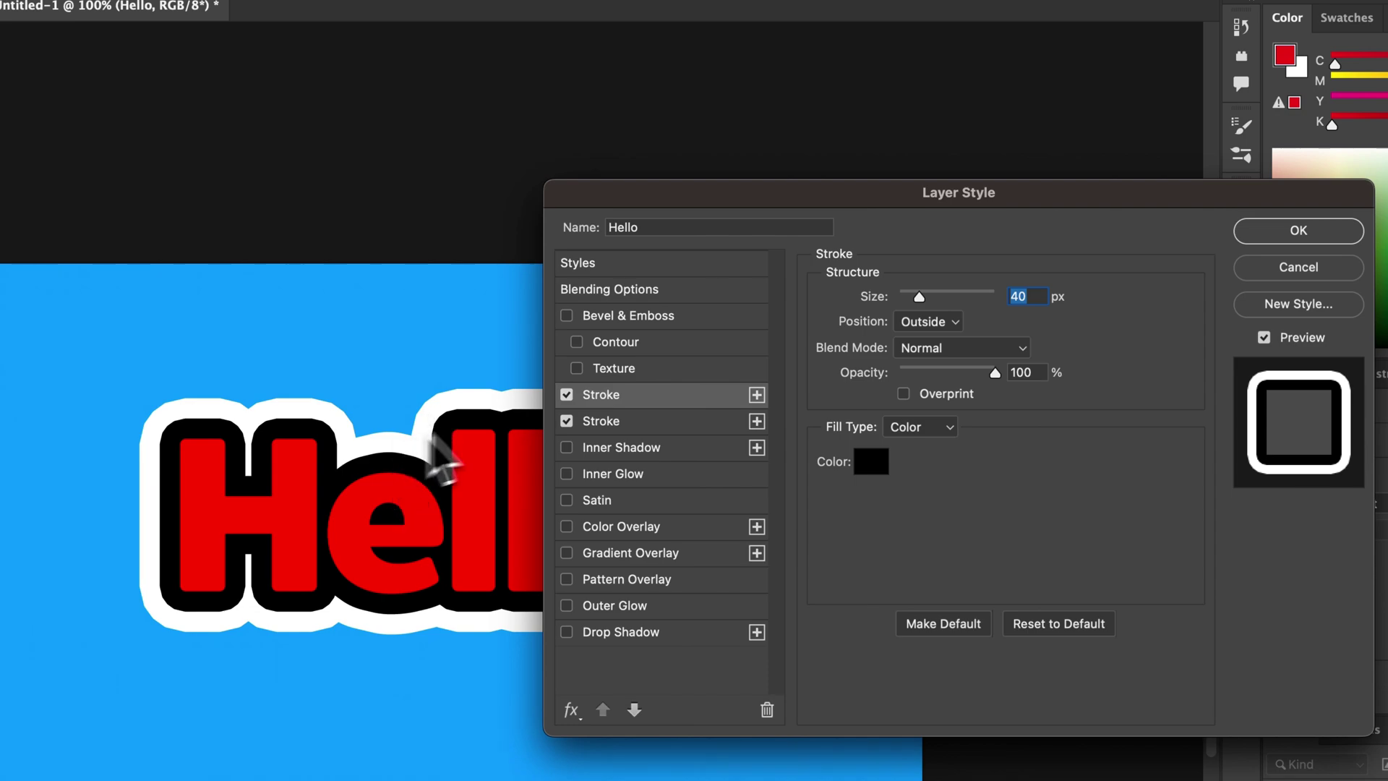
click(1023, 296)
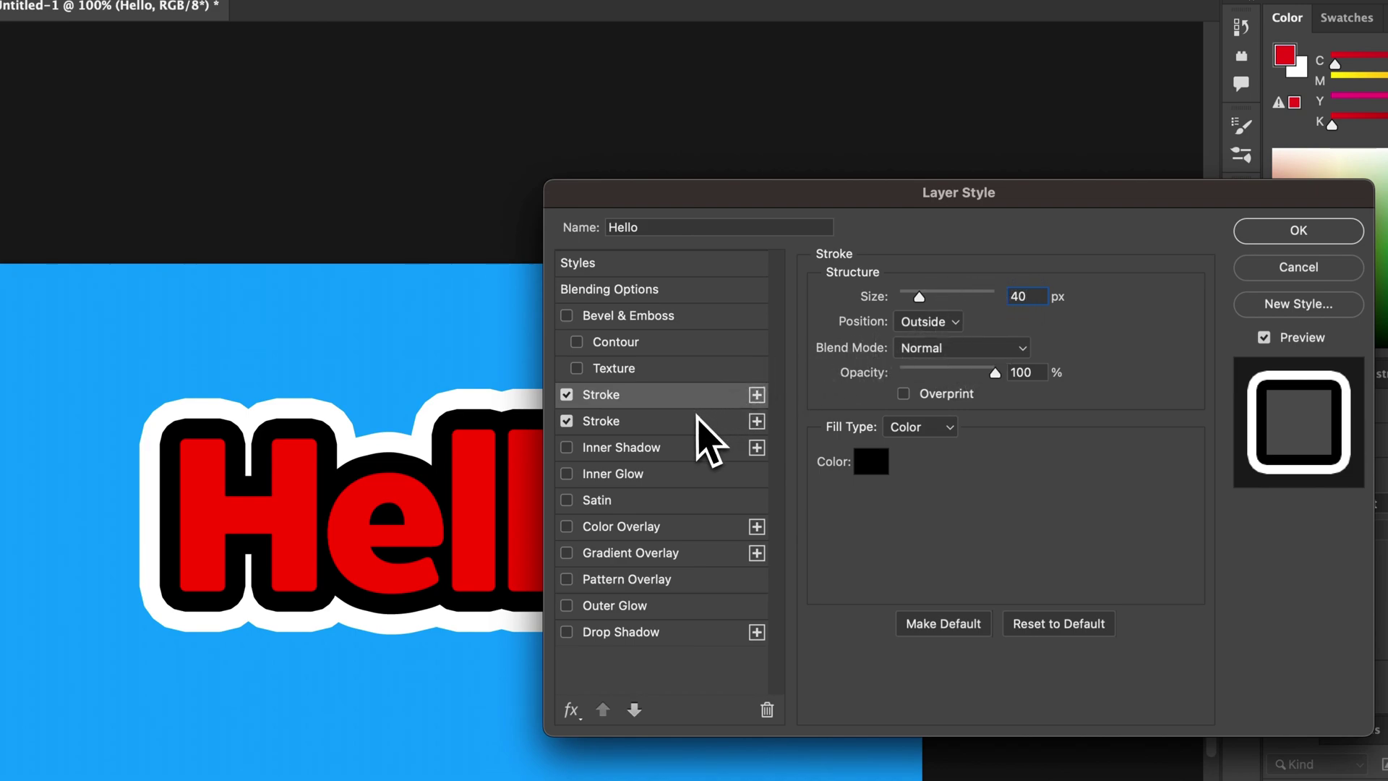
drag(751, 199, 837, 182)
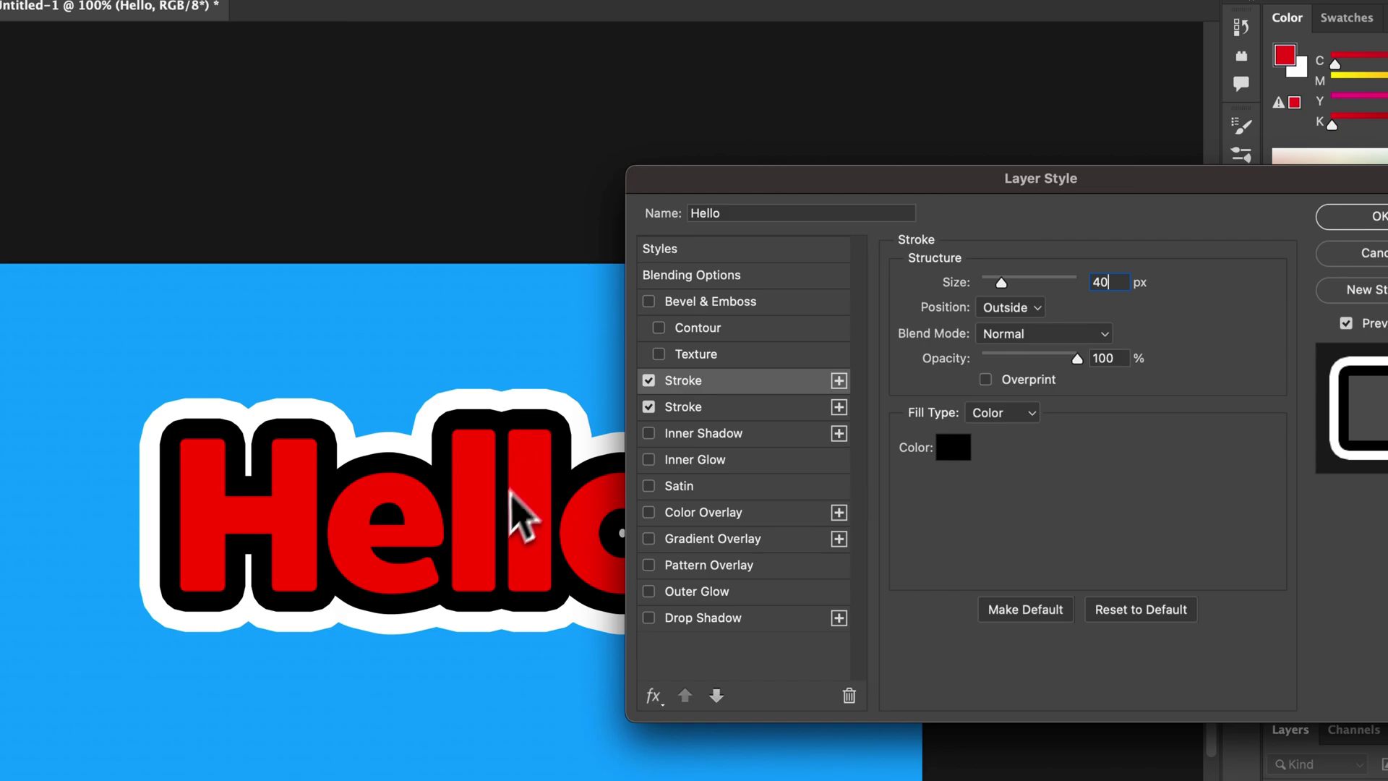
drag(909, 175, 878, 178)
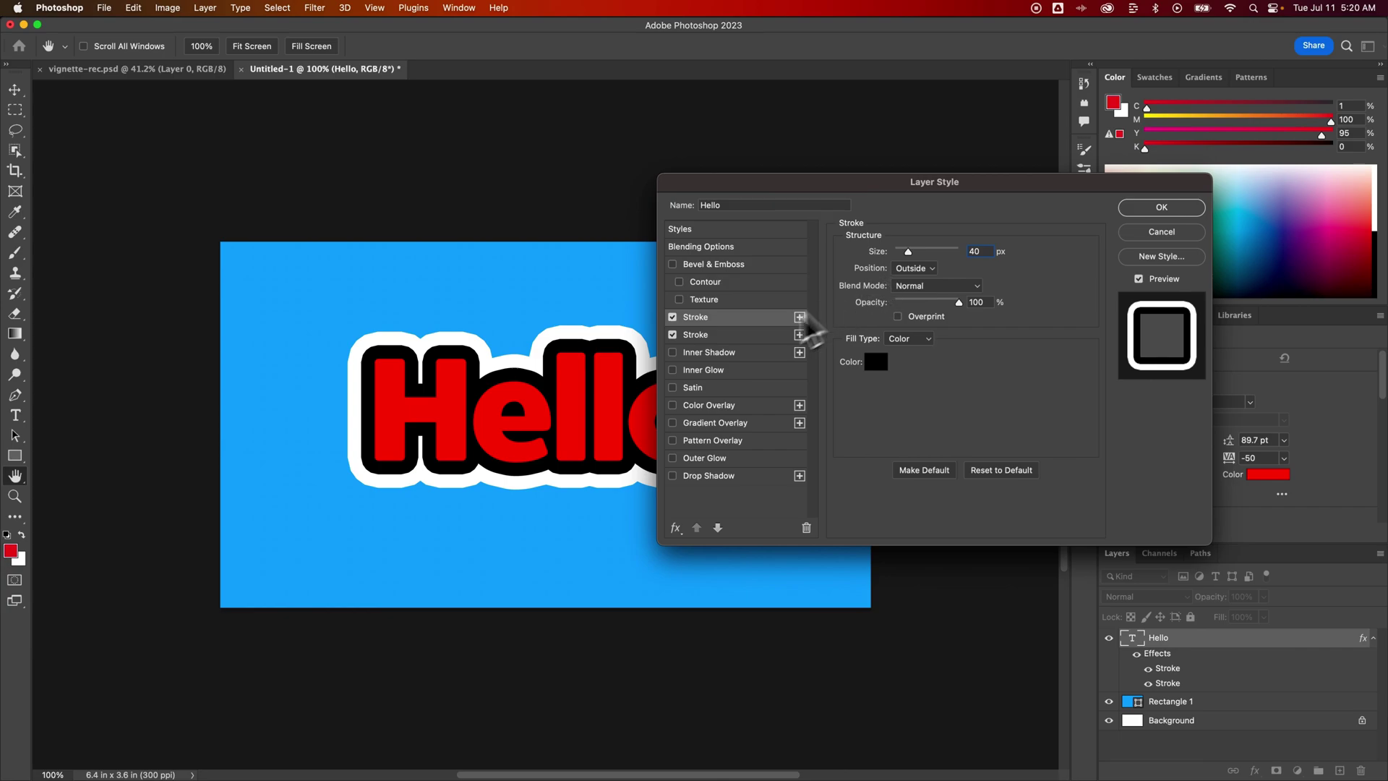
click(720, 335)
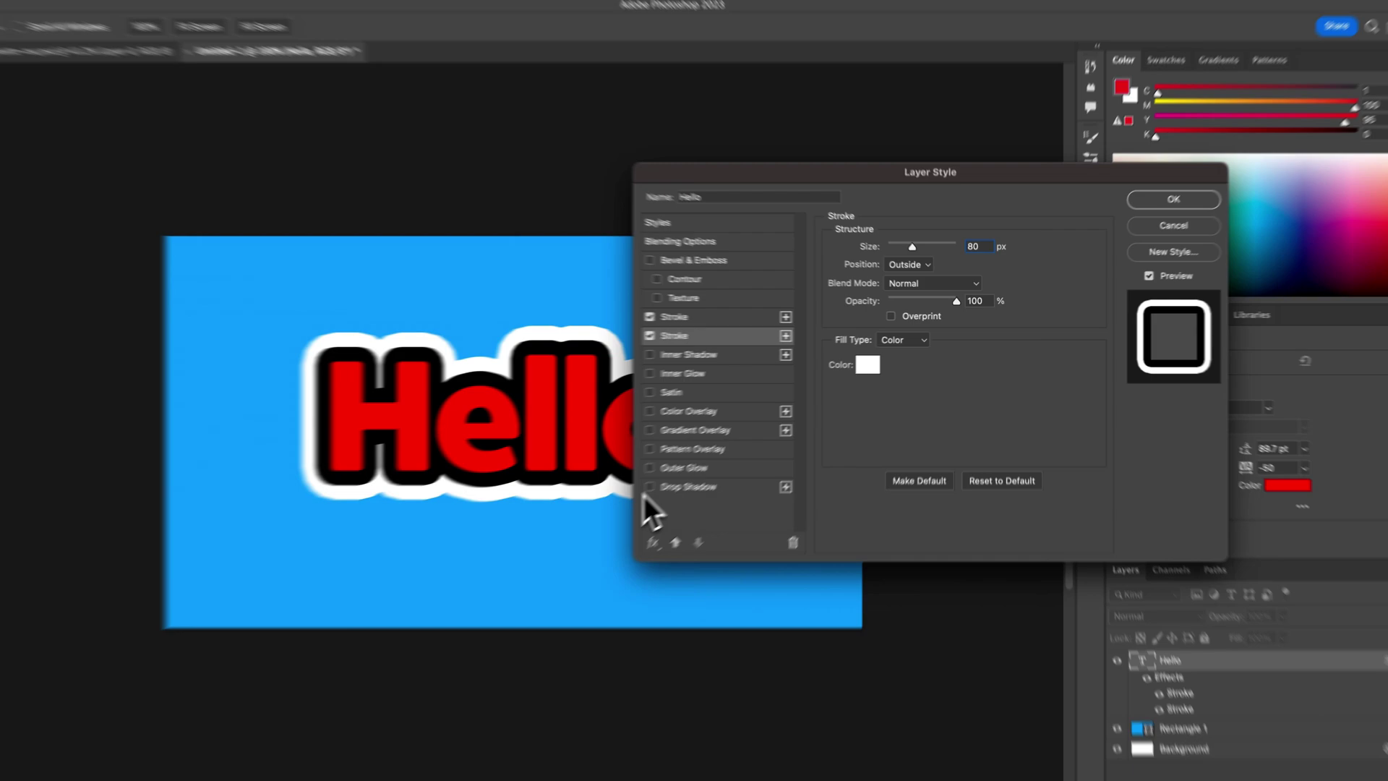
Step: Add a Multiply drop shadow: 97% opacity, 41 px distance, 34% spread, 161 px size
click(672, 476)
click(572, 553)
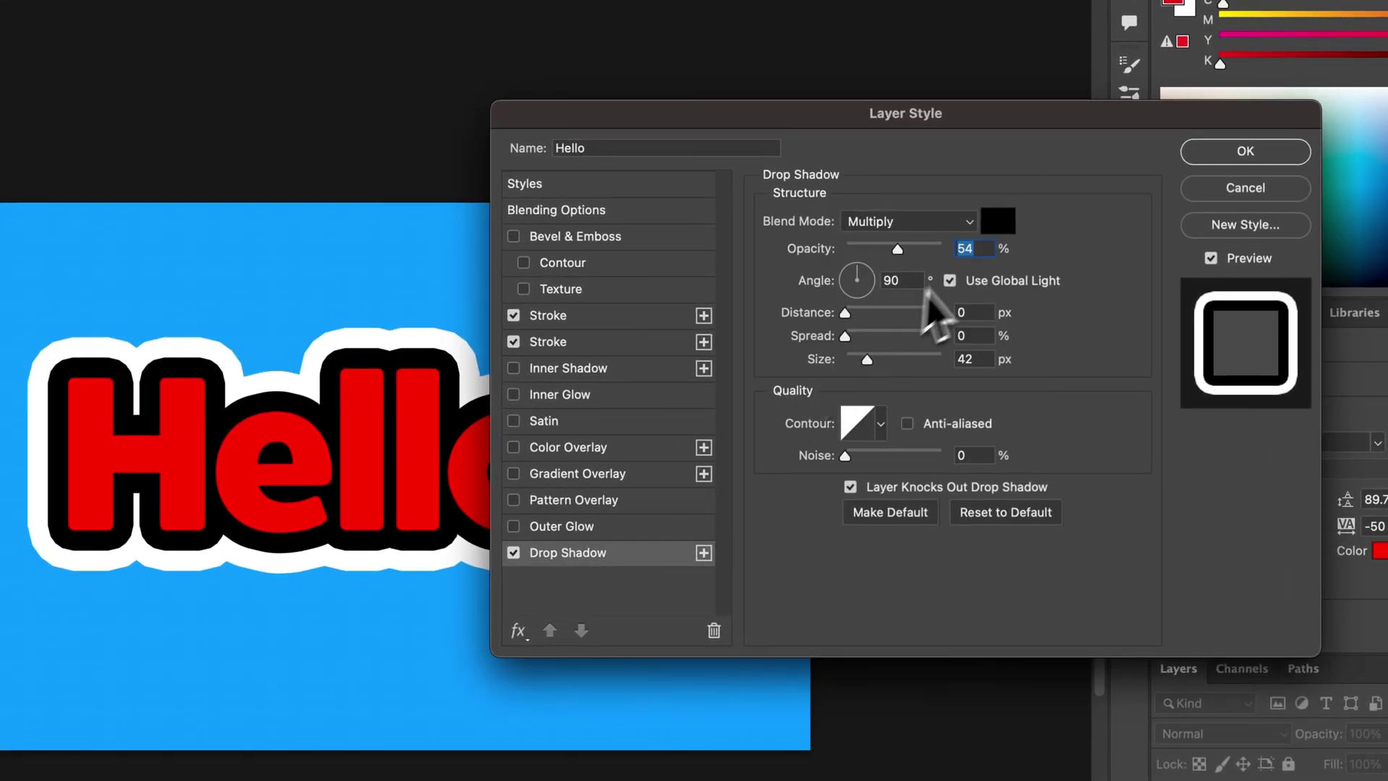
drag(865, 355, 874, 355)
drag(897, 249, 939, 249)
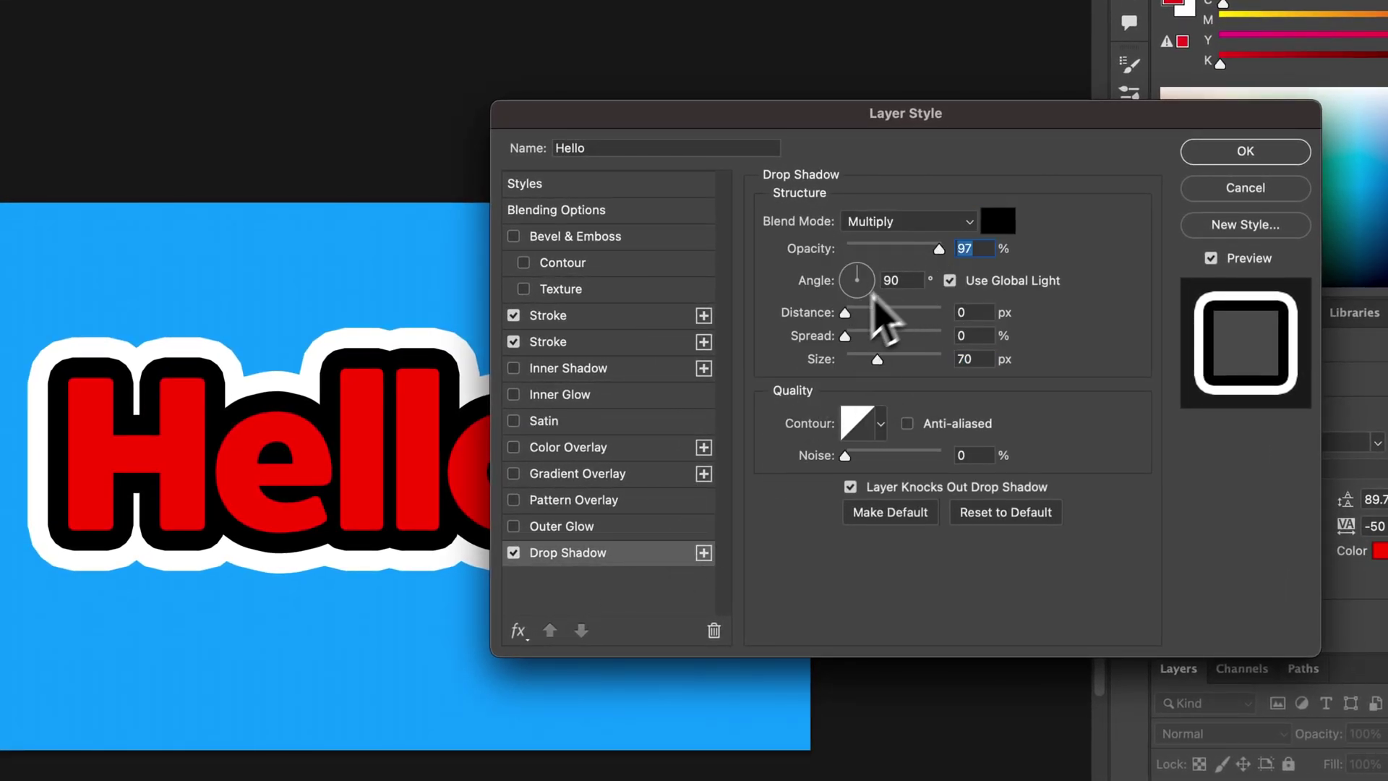
drag(845, 336, 859, 314)
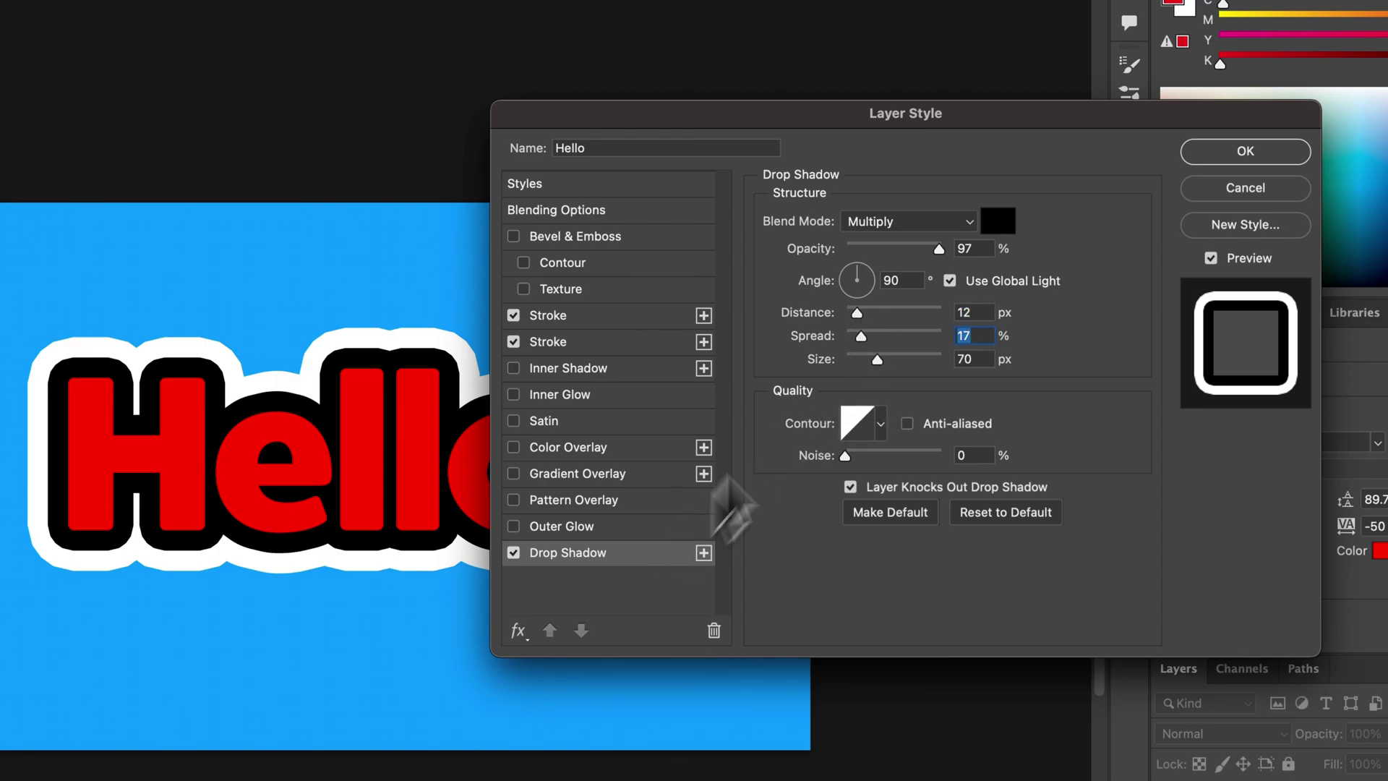
click(938, 224)
click(961, 218)
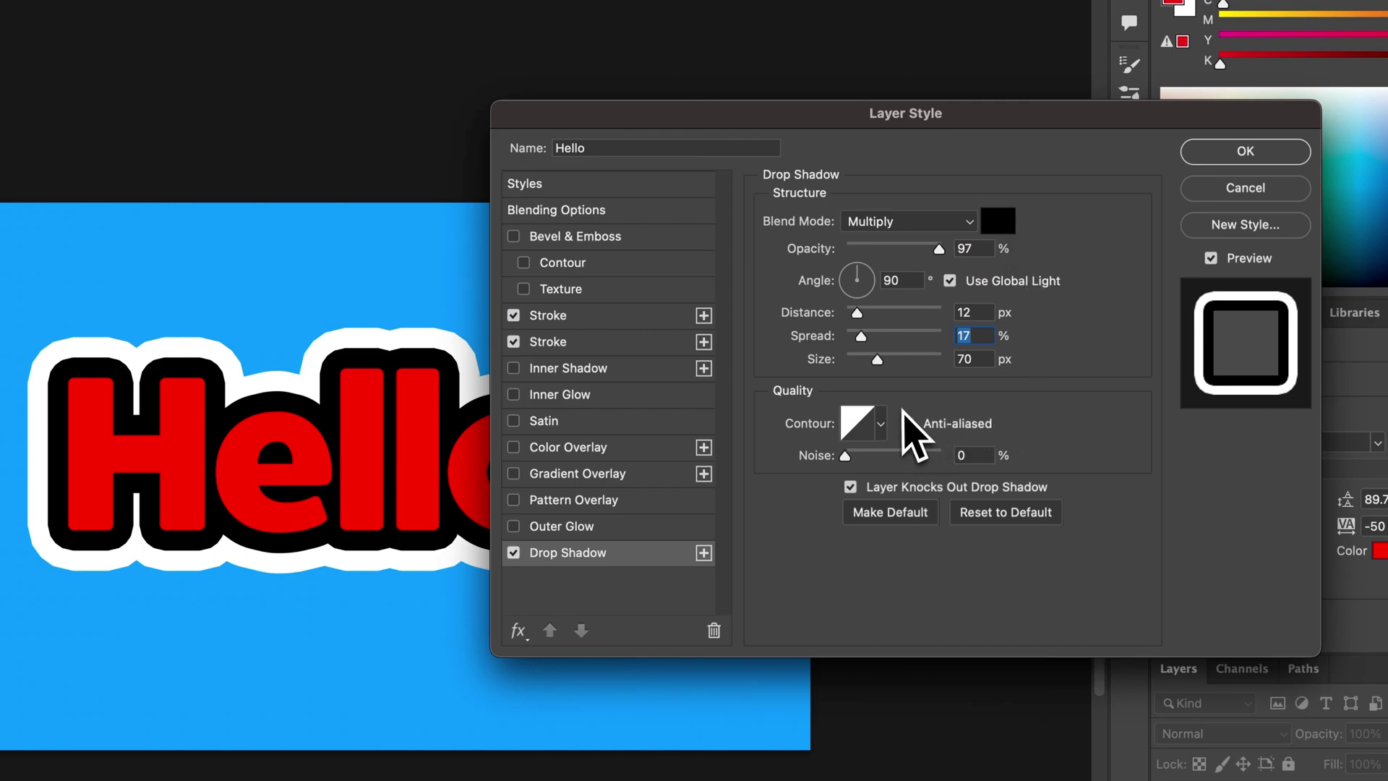
mouse_move(901, 359)
mouse_down()
mouse_move(940, 358)
mouse_move(902, 358)
mouse_move(931, 358)
mouse_move(916, 360)
mouse_up()
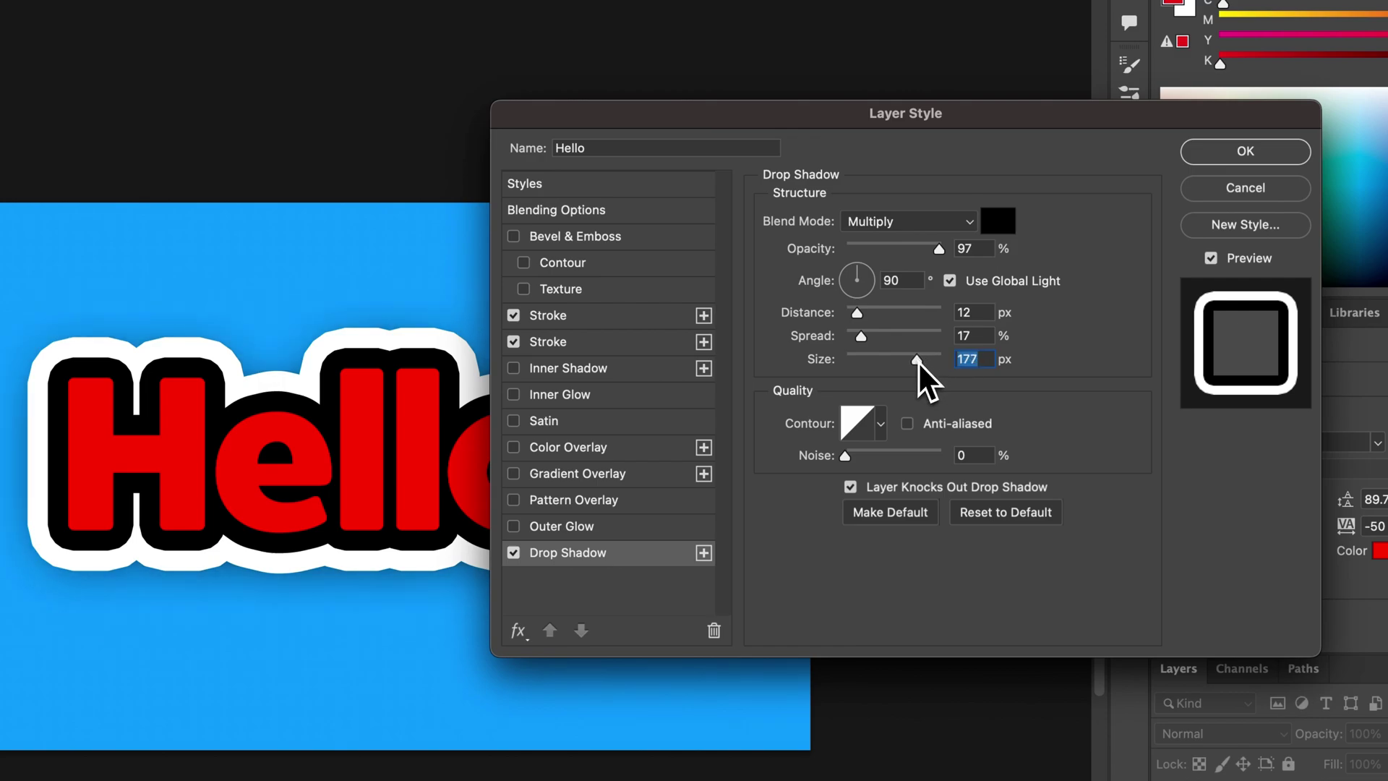
drag(857, 312, 913, 363)
click(862, 337)
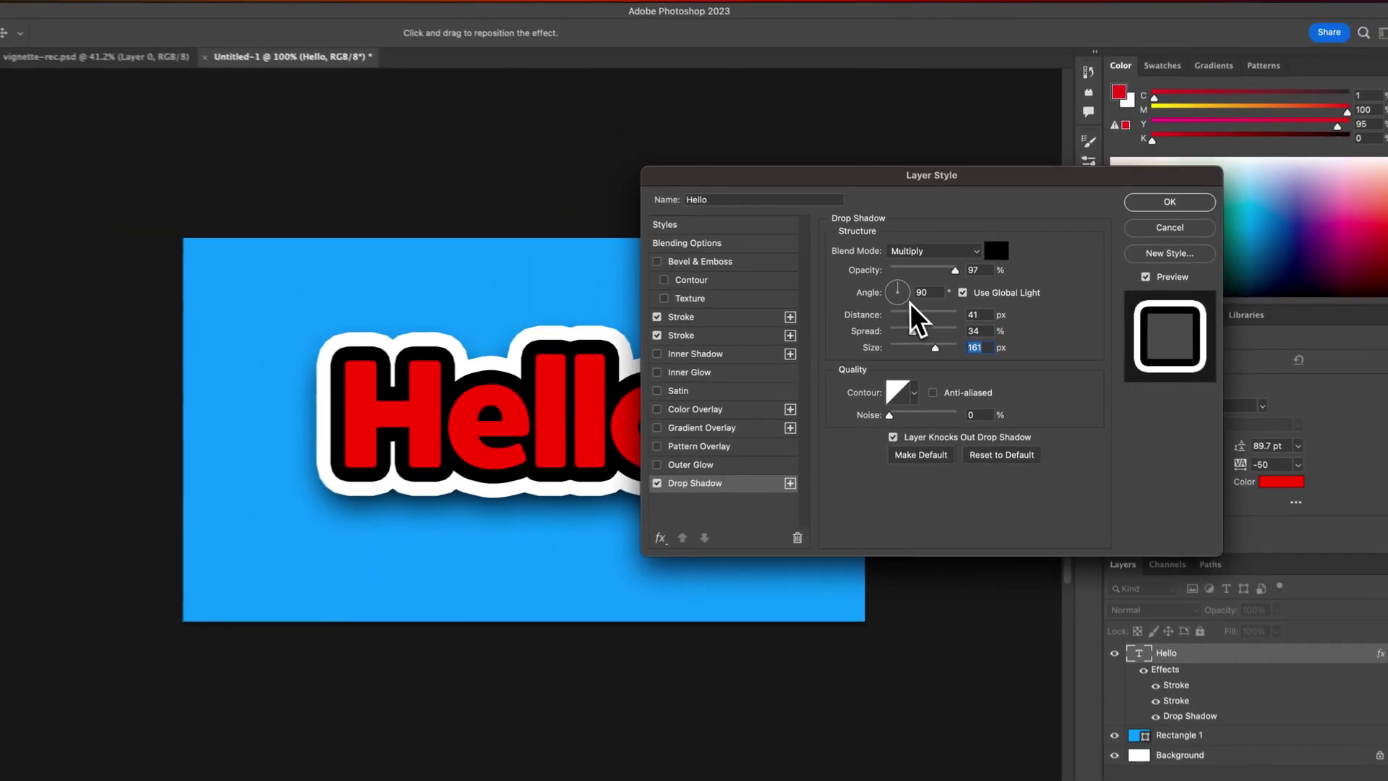
click(854, 273)
click(1162, 208)
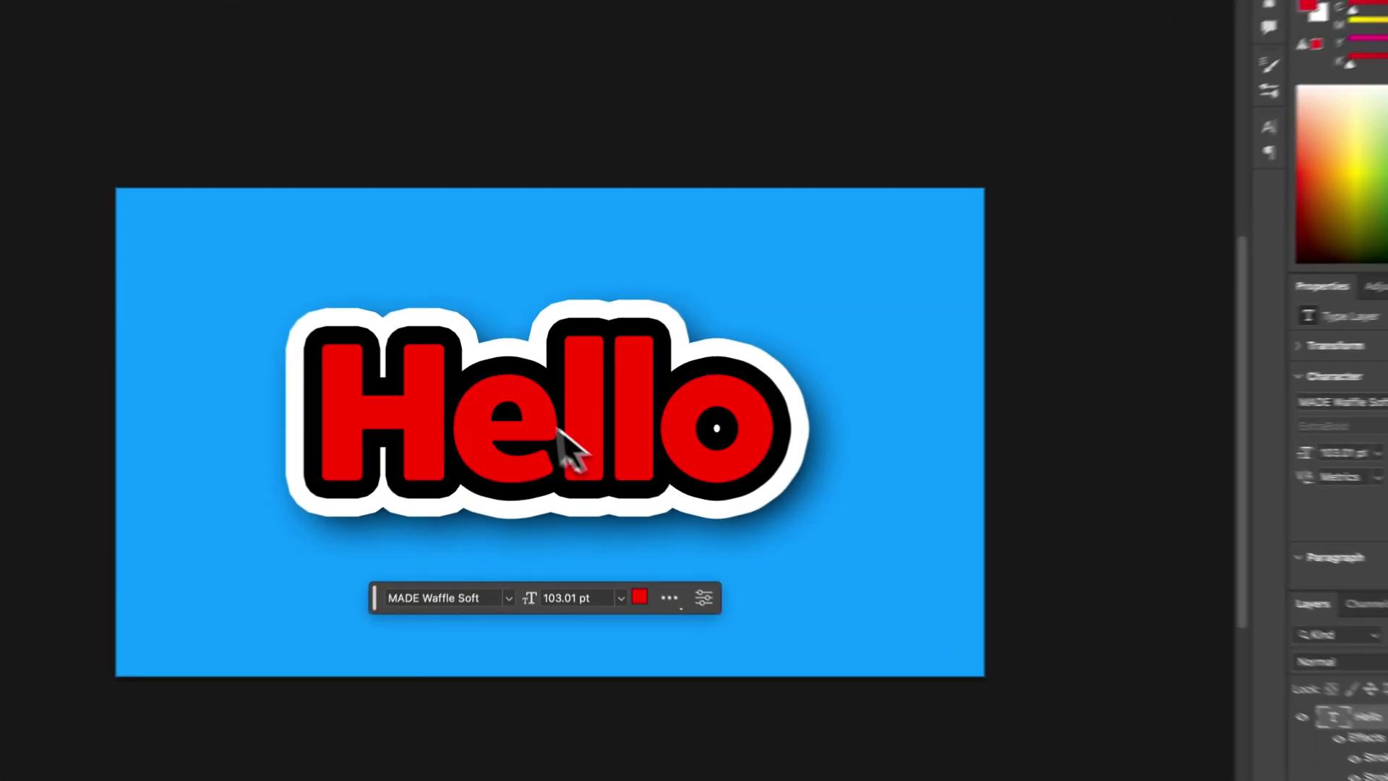
Step: Replace the text 'Hello' with 'Edit' and commit the change
key(t)
click(530, 400)
key(super+a)
text(Edit)
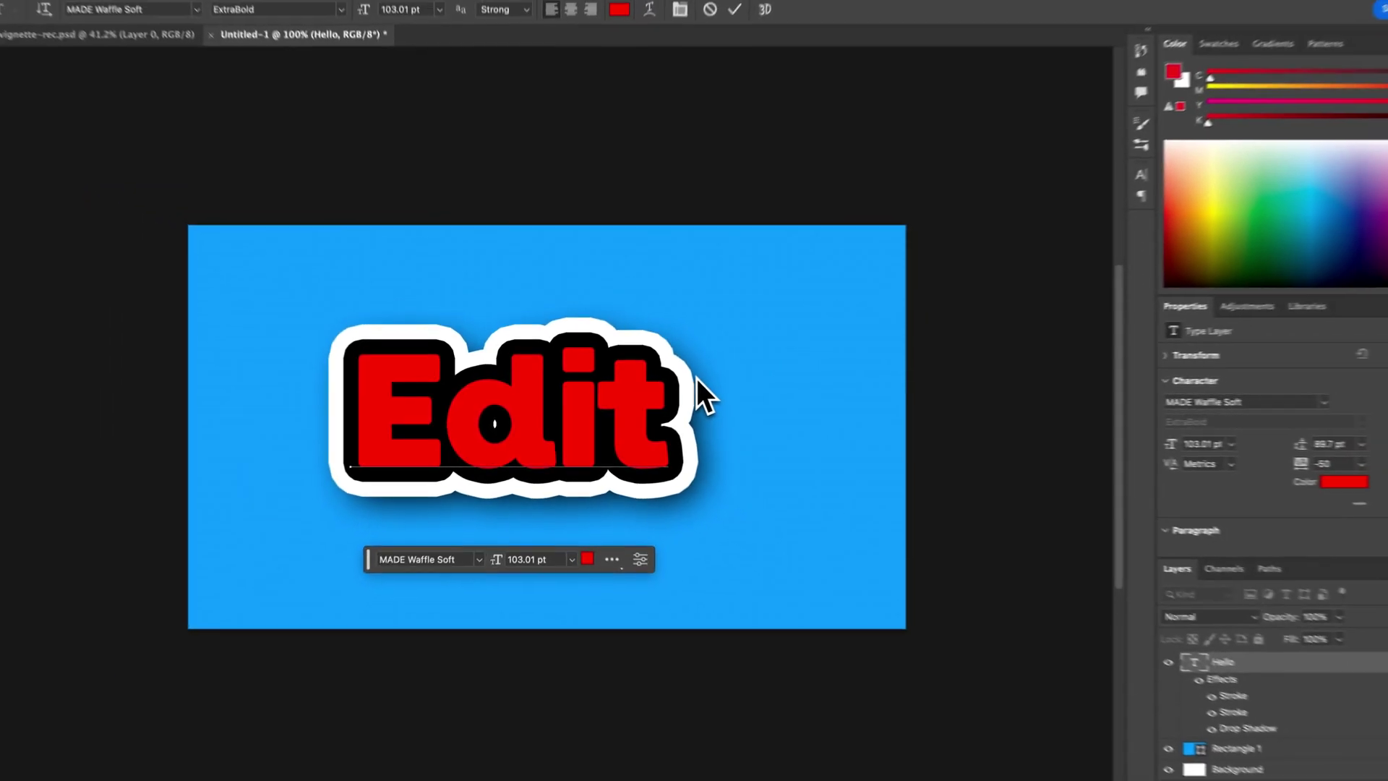
click(15, 90)
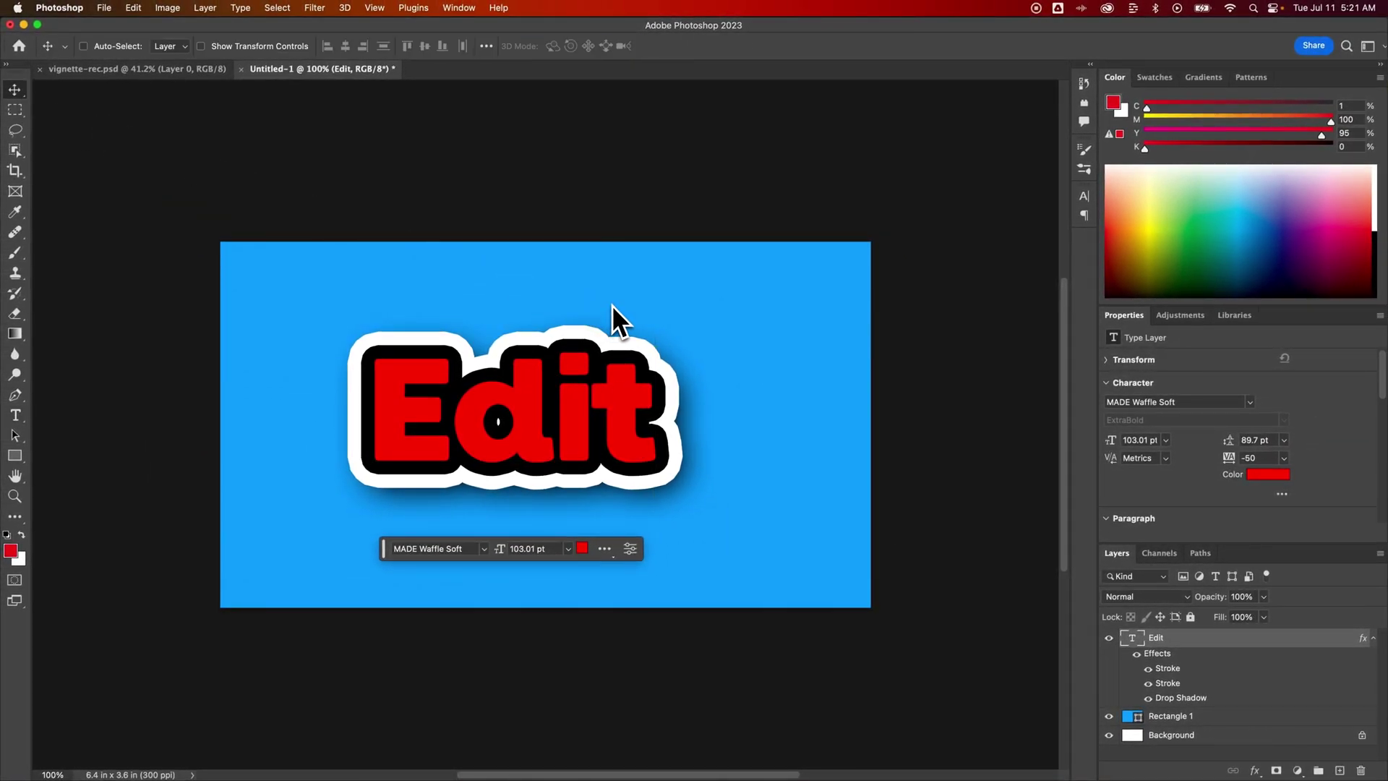